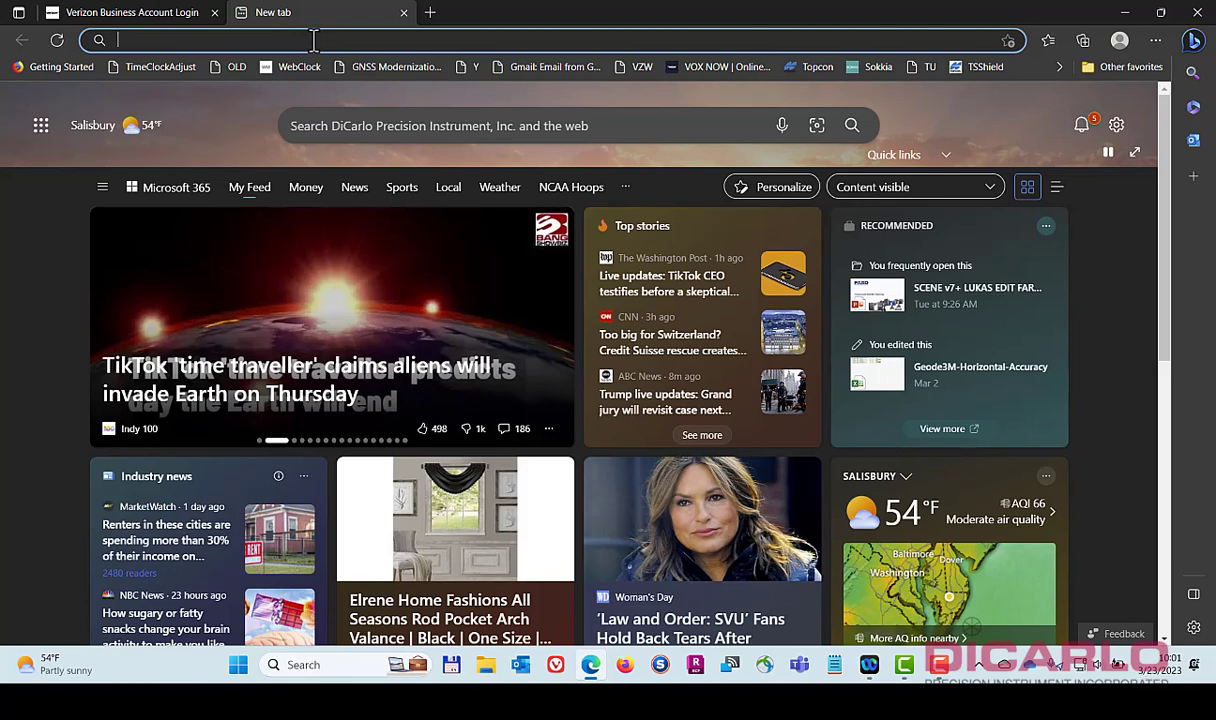
Go to faro.com and open the Knowledge Base's SCENE support pages
{"action": "type", "text": "faro"}
{"action": "key", "text": "Return"}
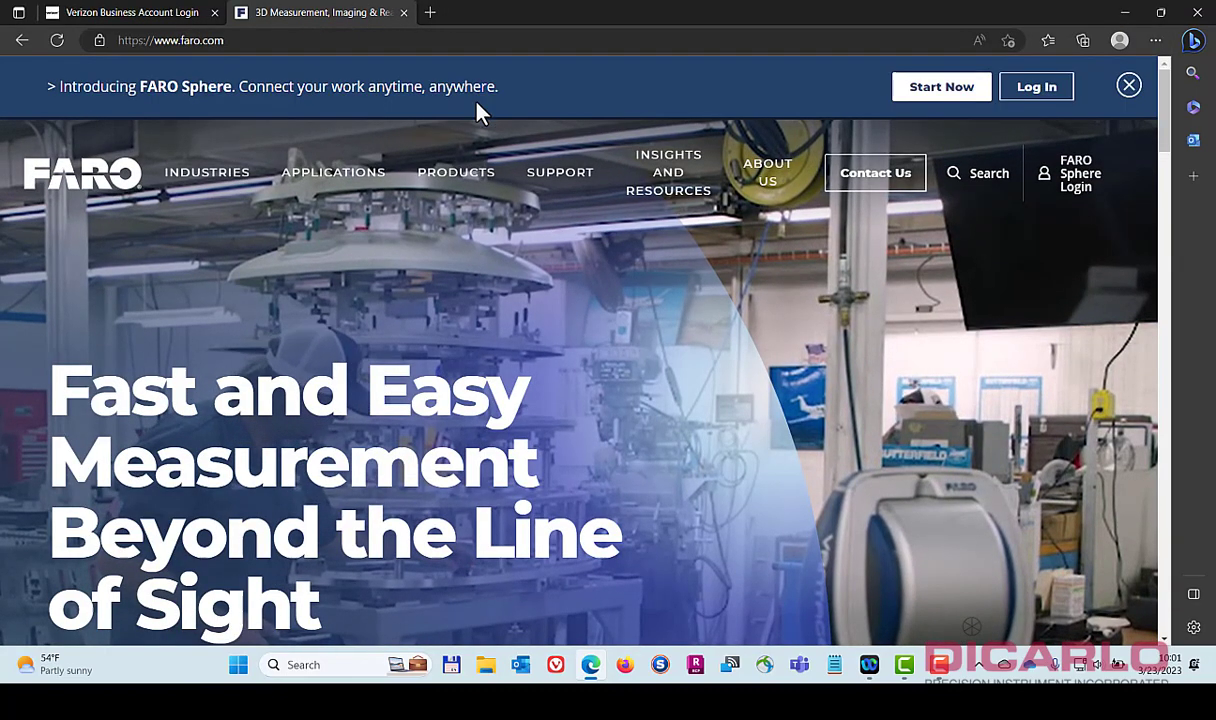
{"action": "mouse_move", "coordinate": [541, 165]}
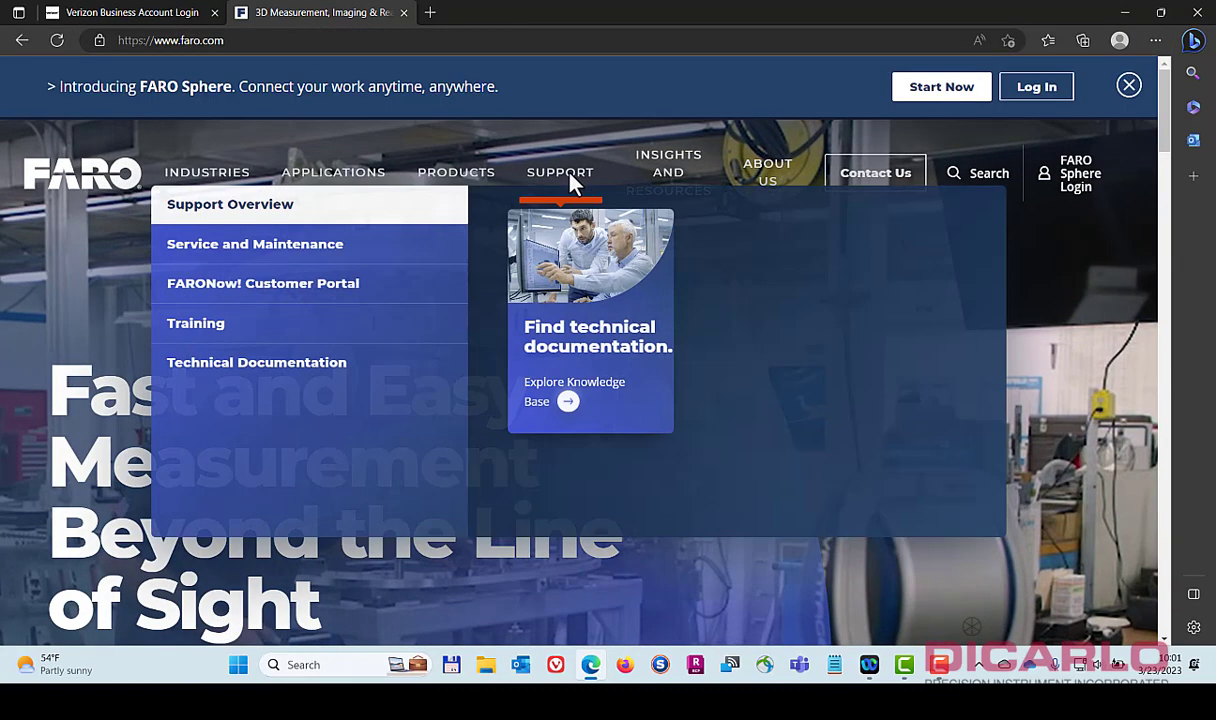
{"action": "left_click", "coordinate": [564, 400]}
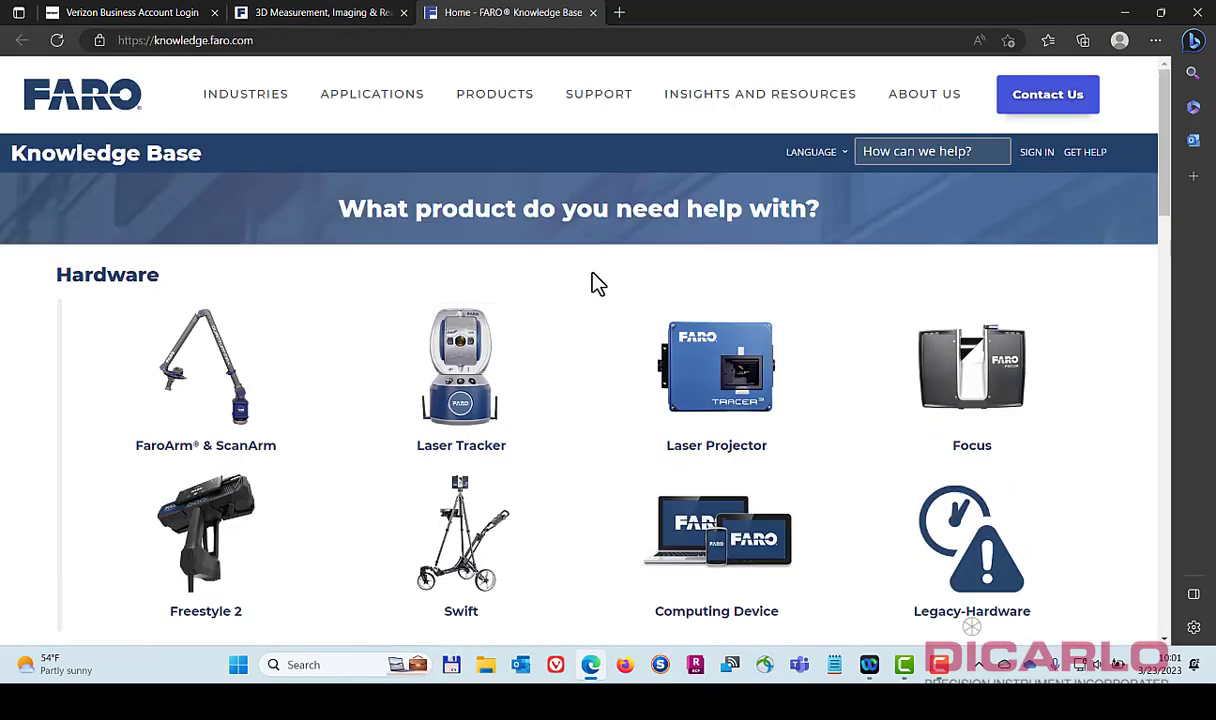
{"action": "scroll", "coordinate": [604, 279], "scroll_direction": "down", "scroll_amount": 3}
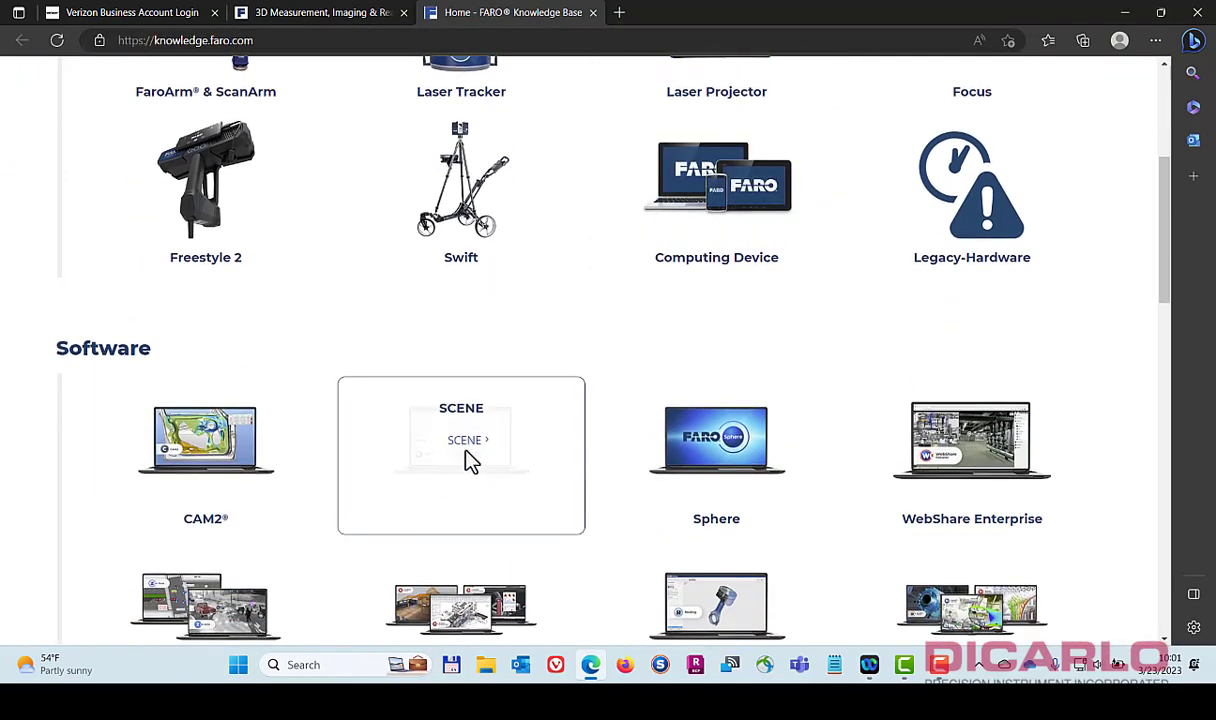
{"action": "left_click", "coordinate": [464, 443]}
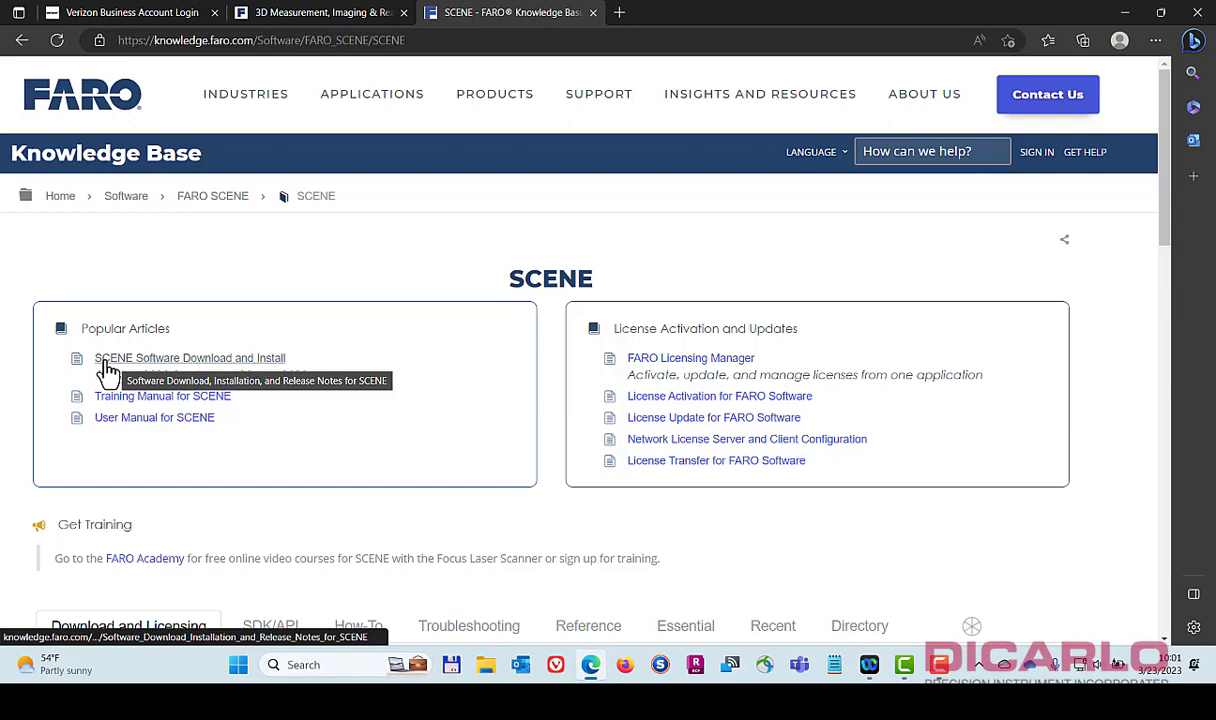
Open the SCENE Software Download and Install article and fill in the download form's name fields
{"action": "left_click", "coordinate": [231, 362]}
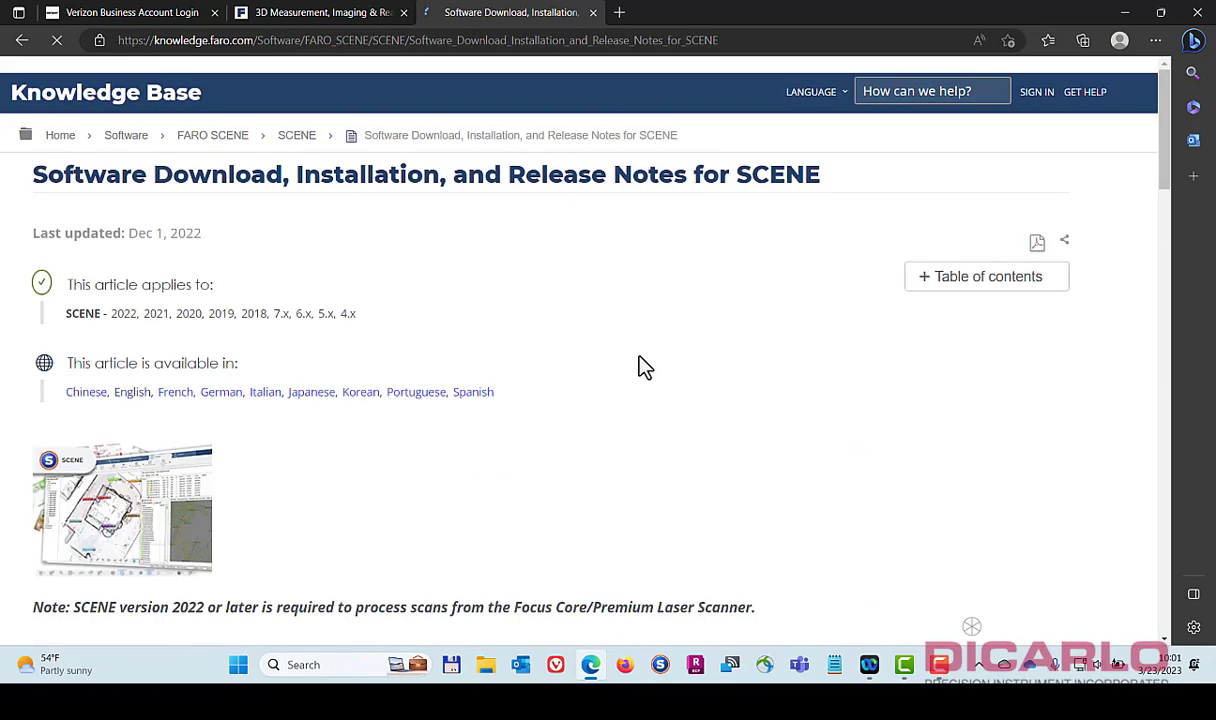
{"action": "scroll", "coordinate": [474, 302], "scroll_direction": "down", "scroll_amount": 7}
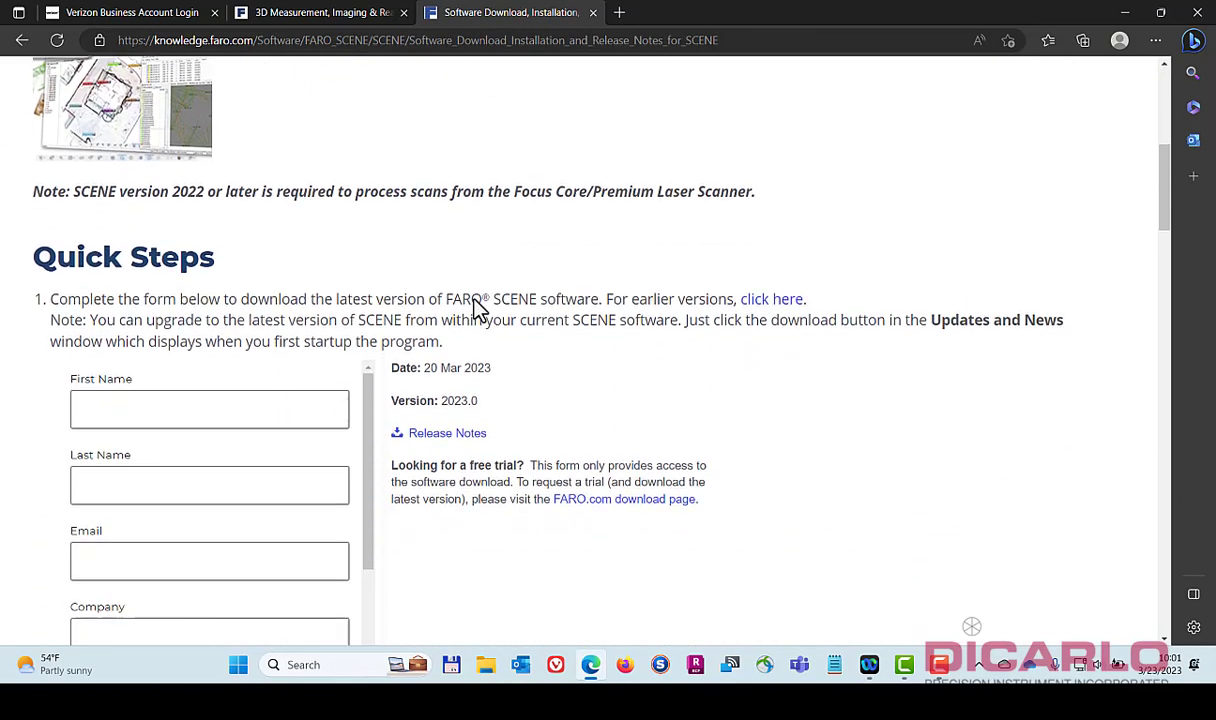
{"action": "scroll", "coordinate": [548, 253], "scroll_direction": "down", "scroll_amount": 4}
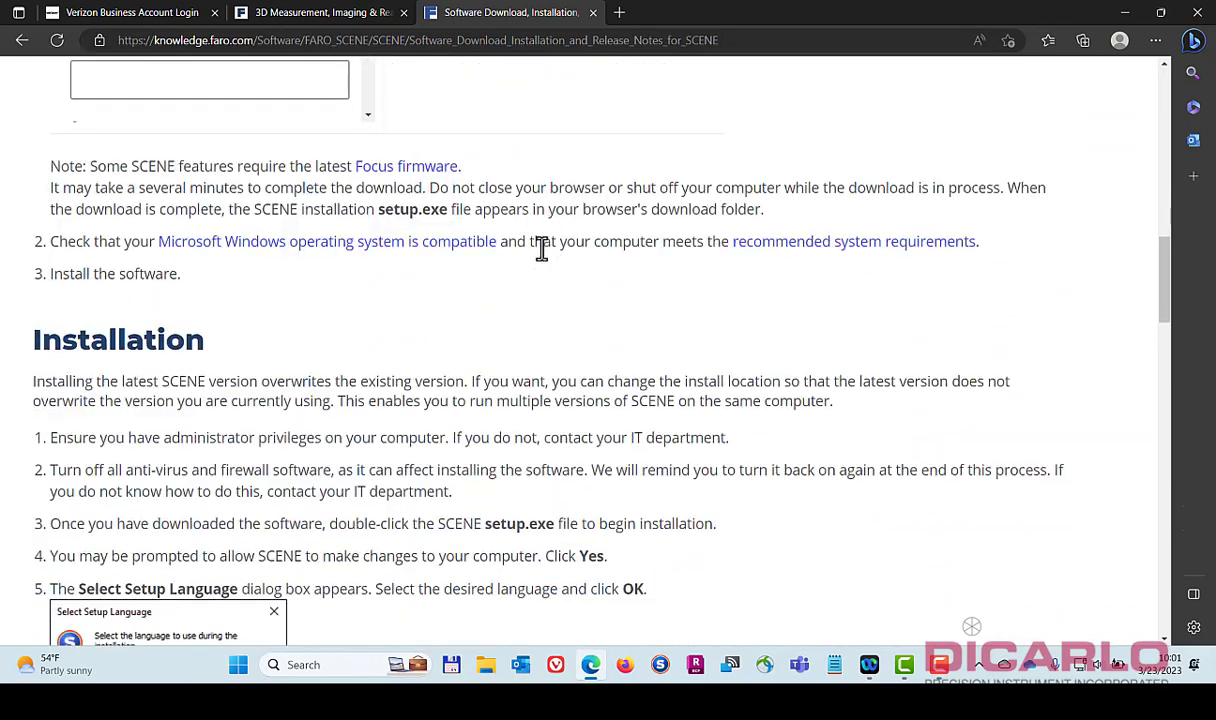
{"action": "scroll", "coordinate": [524, 272], "scroll_direction": "up", "scroll_amount": 3}
{"action": "scroll", "coordinate": [503, 228], "scroll_direction": "up", "scroll_amount": 3}
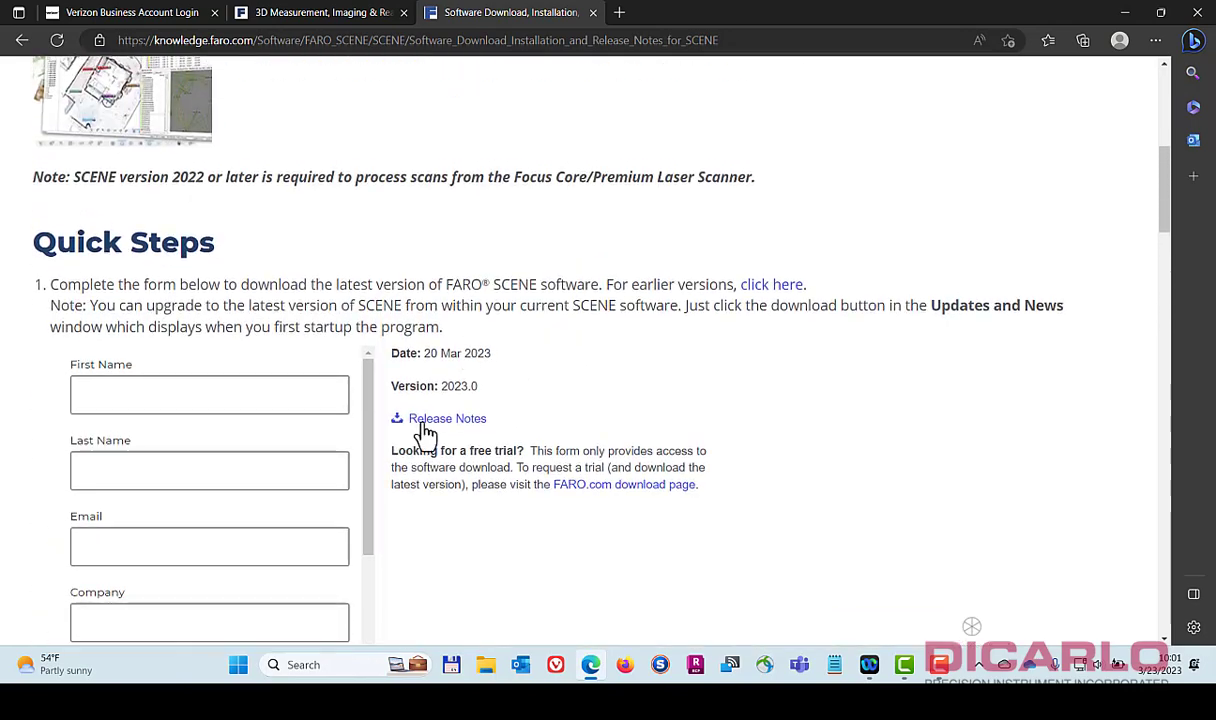
{"action": "left_click", "coordinate": [154, 397]}
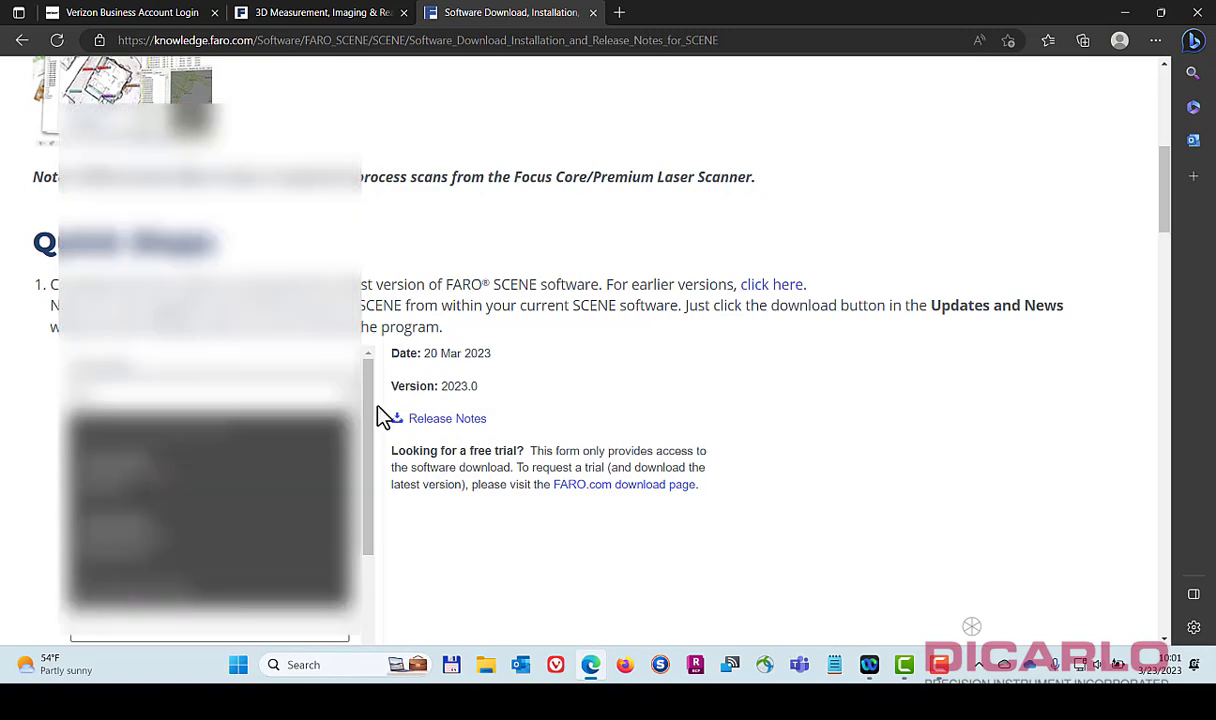
{"action": "scroll", "coordinate": [383, 416], "scroll_direction": "down", "scroll_amount": 4}
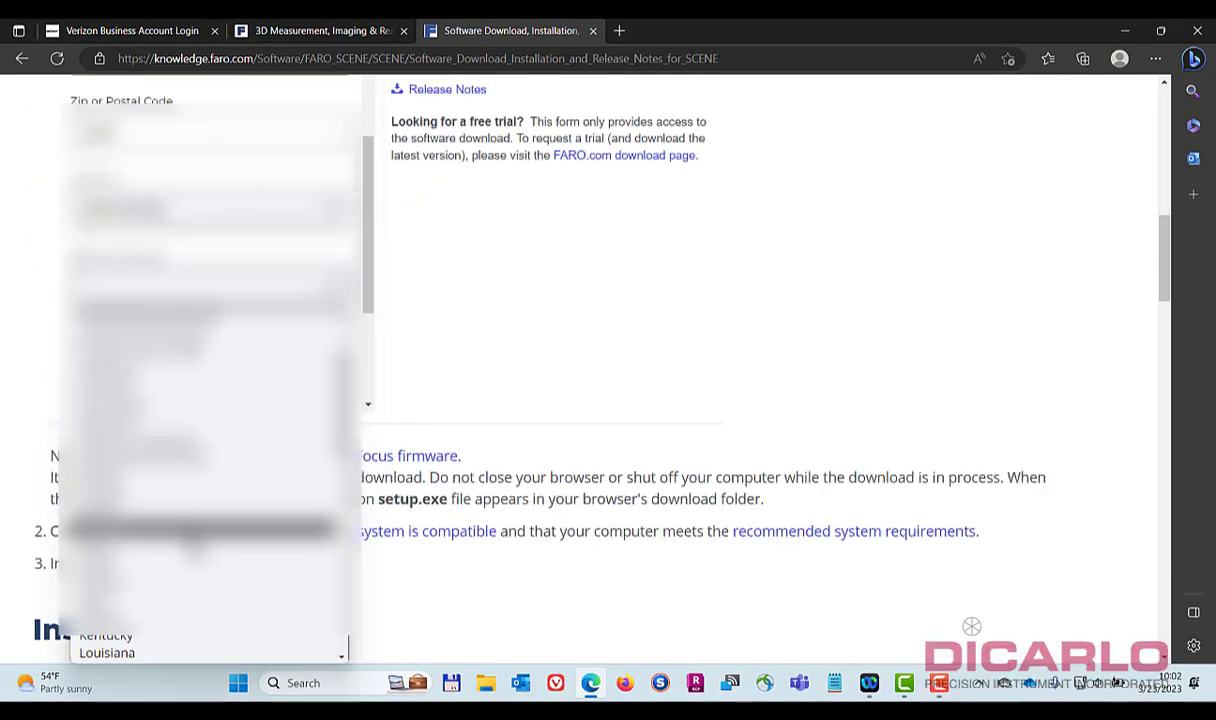
{"action": "scroll", "coordinate": [249, 294], "scroll_direction": "up", "scroll_amount": 4}
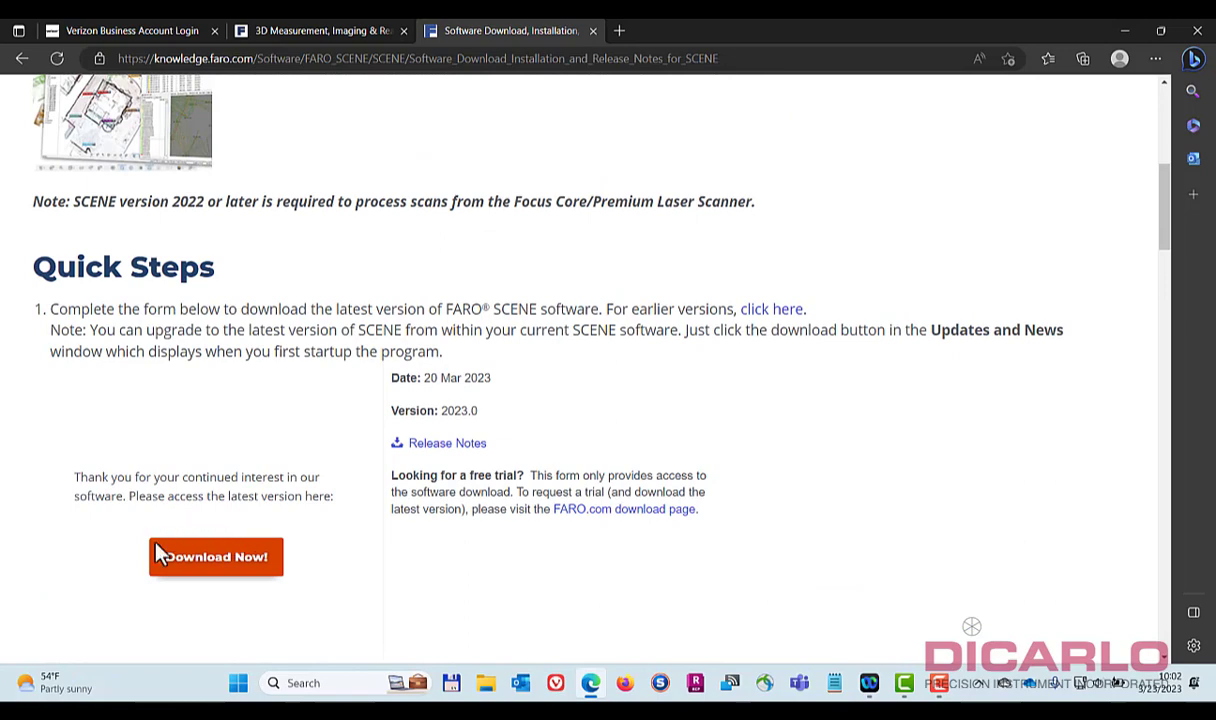
Download SCENE-Software.zip using the Download Now button
{"action": "left_click", "coordinate": [227, 562]}
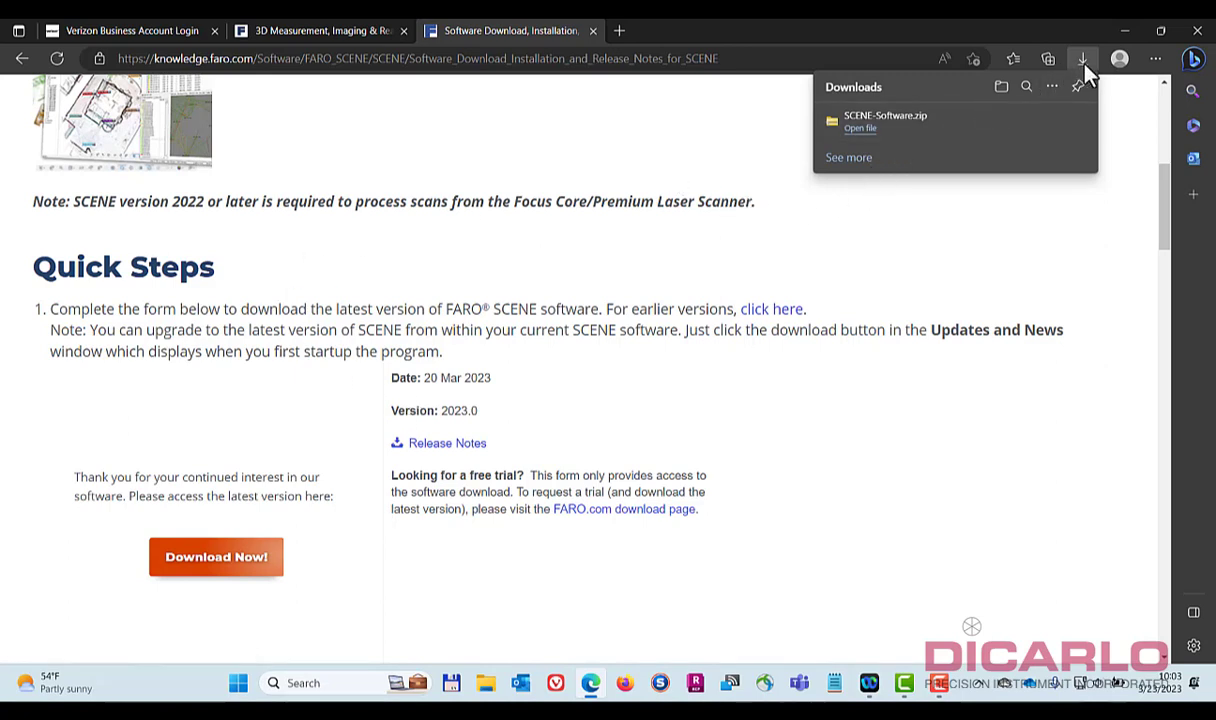
Open SCENE-Software.zip, copy its SCENE-Software folder, and minimize the zip window
{"action": "mouse_move", "coordinate": [850, 136]}
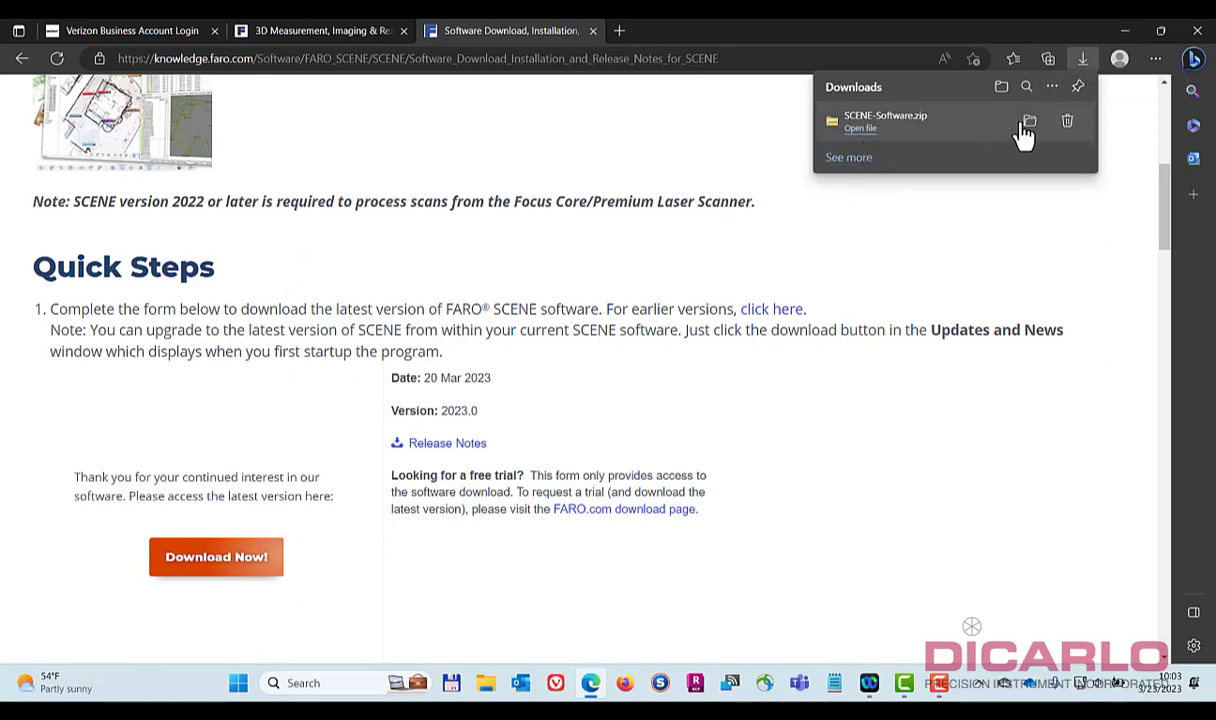
{"action": "left_click", "coordinate": [860, 128]}
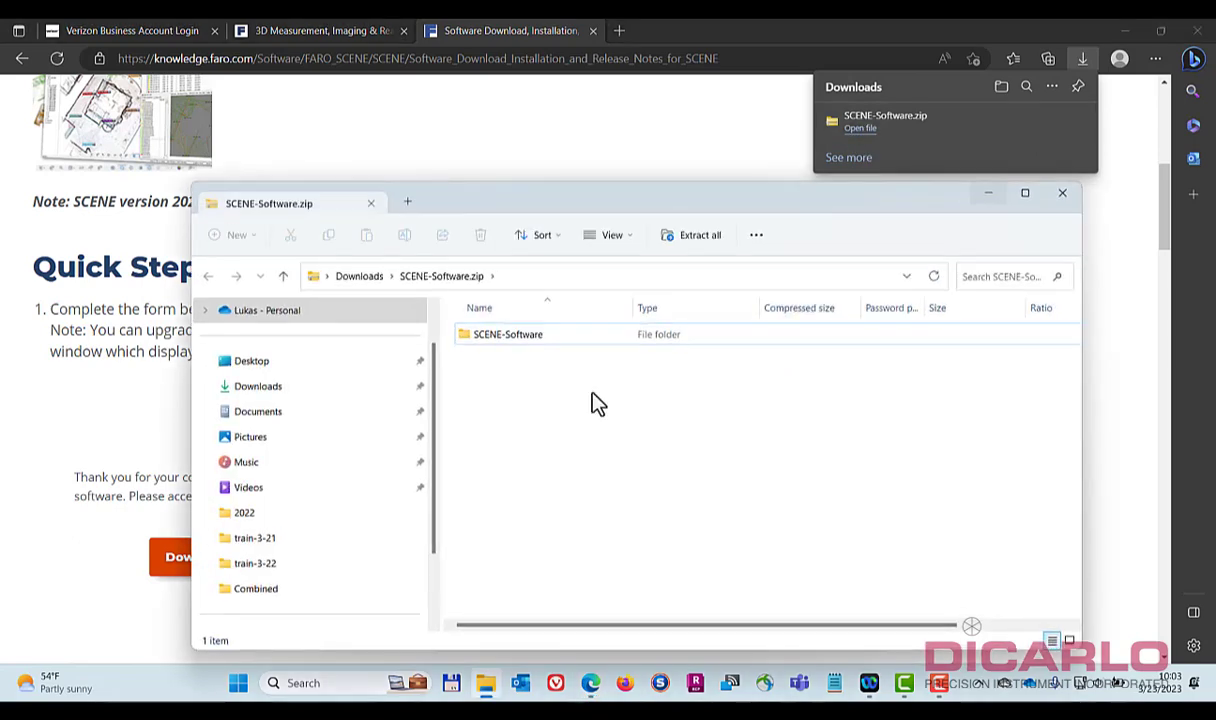
{"action": "left_click", "coordinate": [503, 335]}
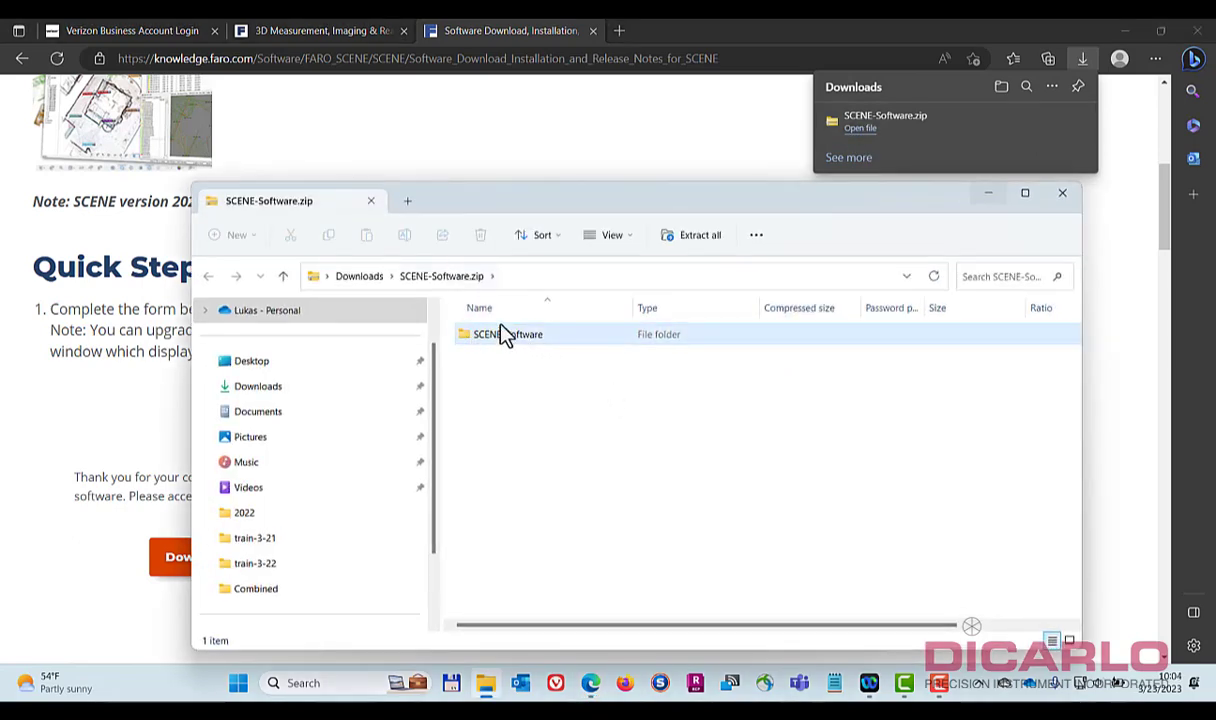
{"action": "right_click", "coordinate": [500, 337]}
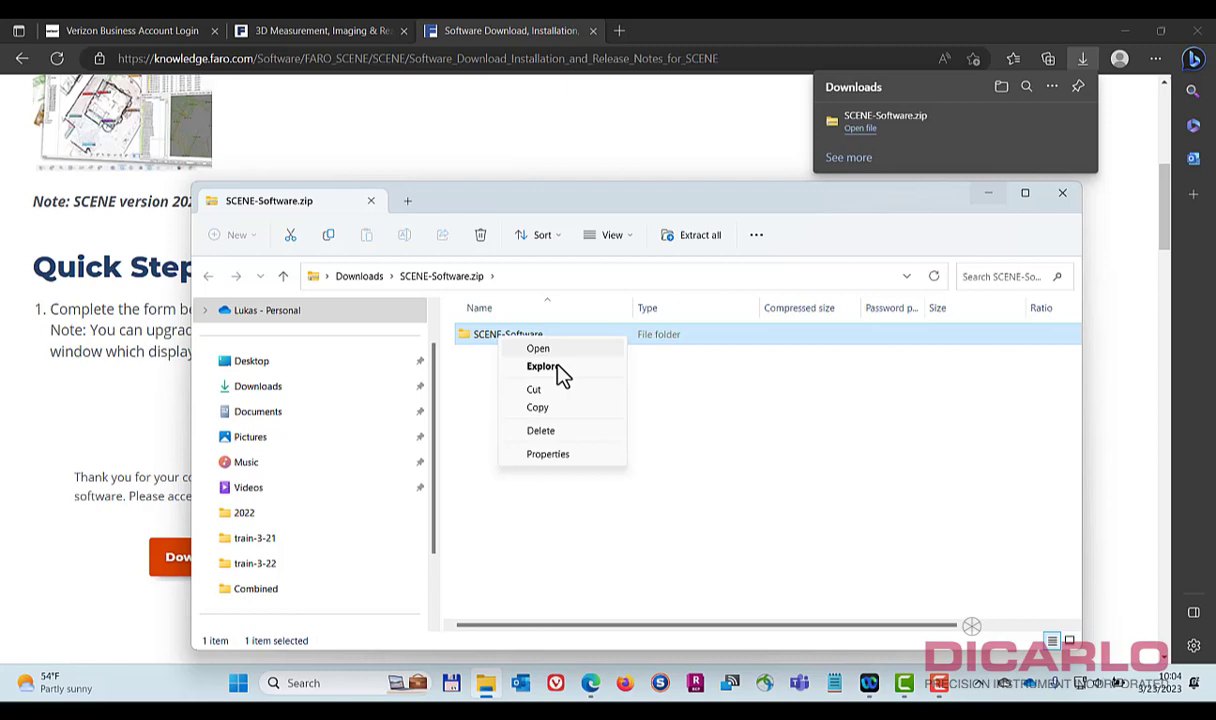
{"action": "left_click", "coordinate": [556, 408]}
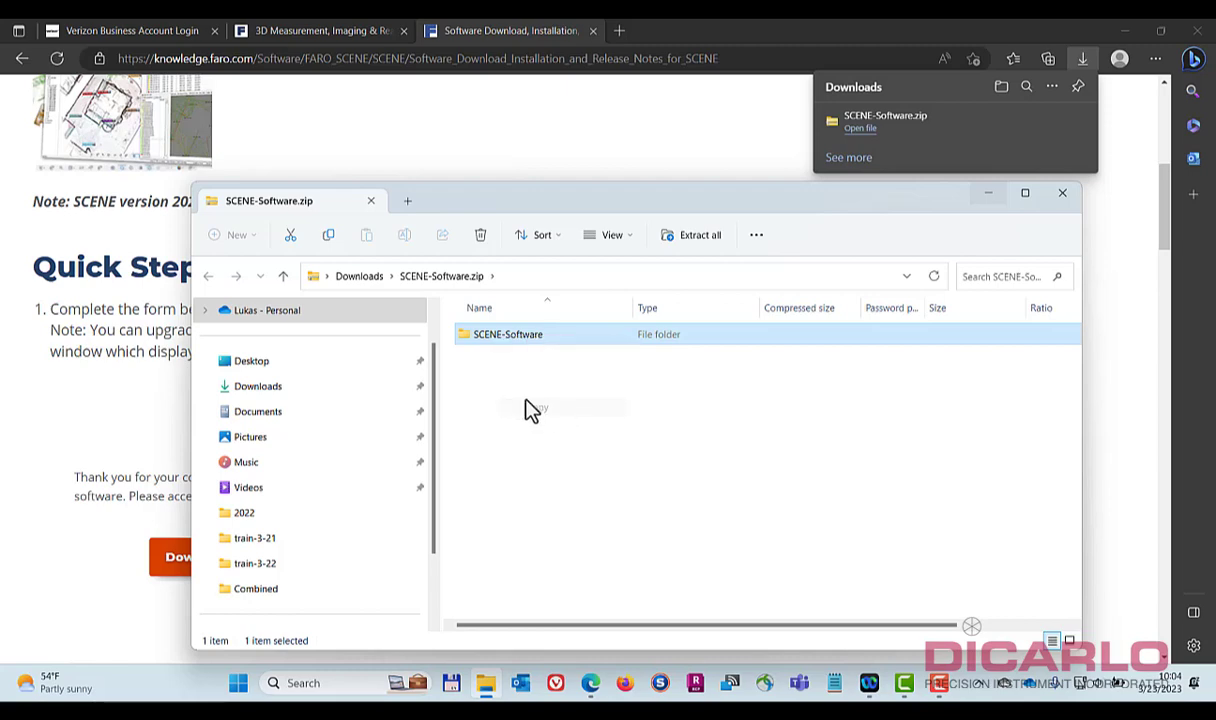
{"action": "left_click", "coordinate": [989, 194]}
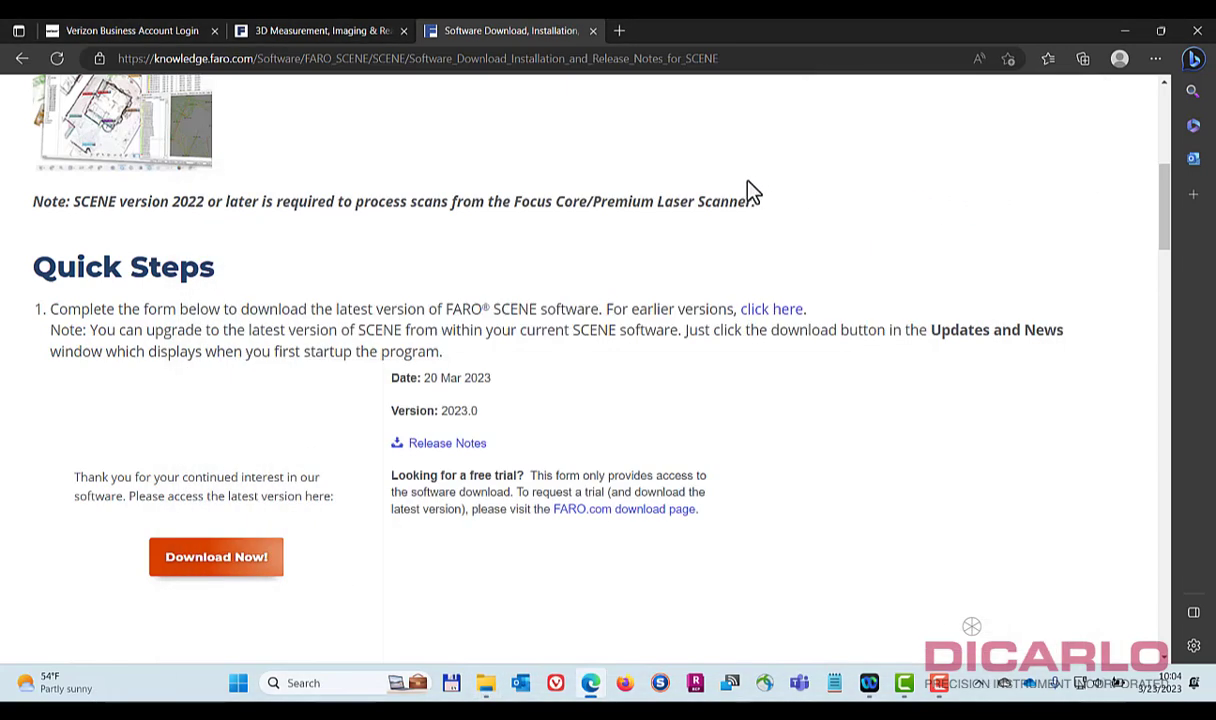
Open the Backup folder on Storage (D:) in File Explorer
{"action": "mouse_move", "coordinate": [477, 684]}
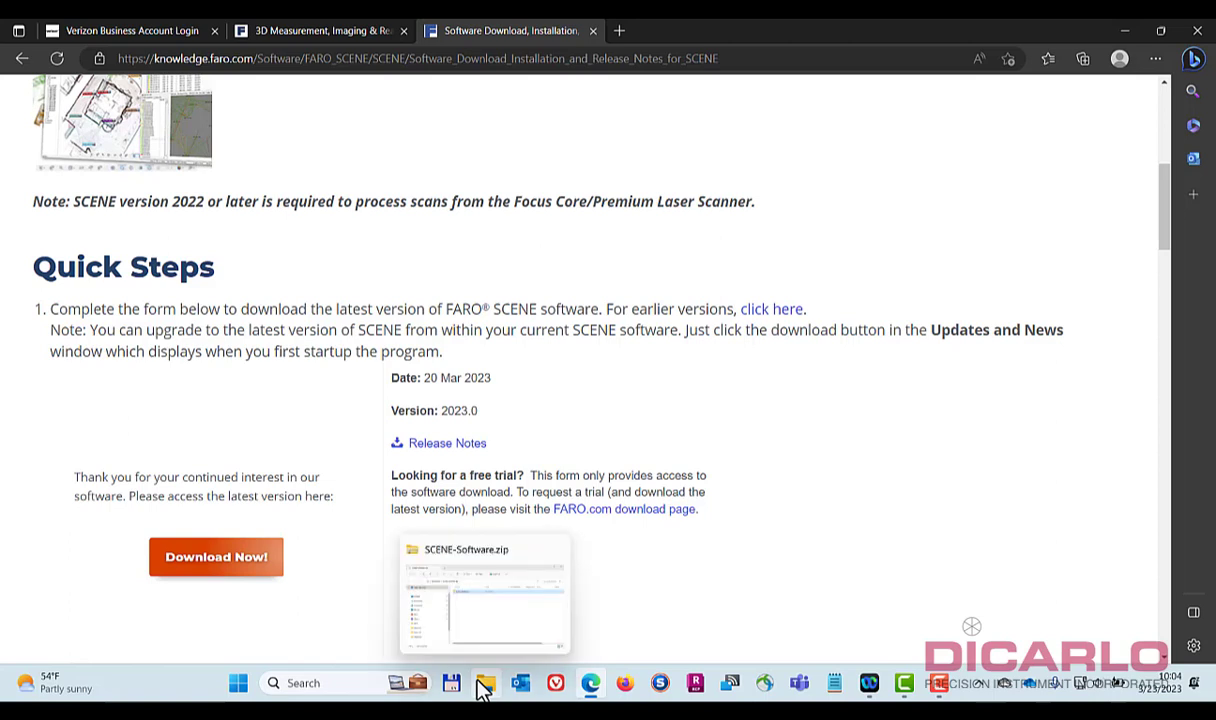
{"action": "left_click", "coordinate": [475, 621]}
{"action": "scroll", "coordinate": [255, 568], "scroll_direction": "down", "scroll_amount": 2}
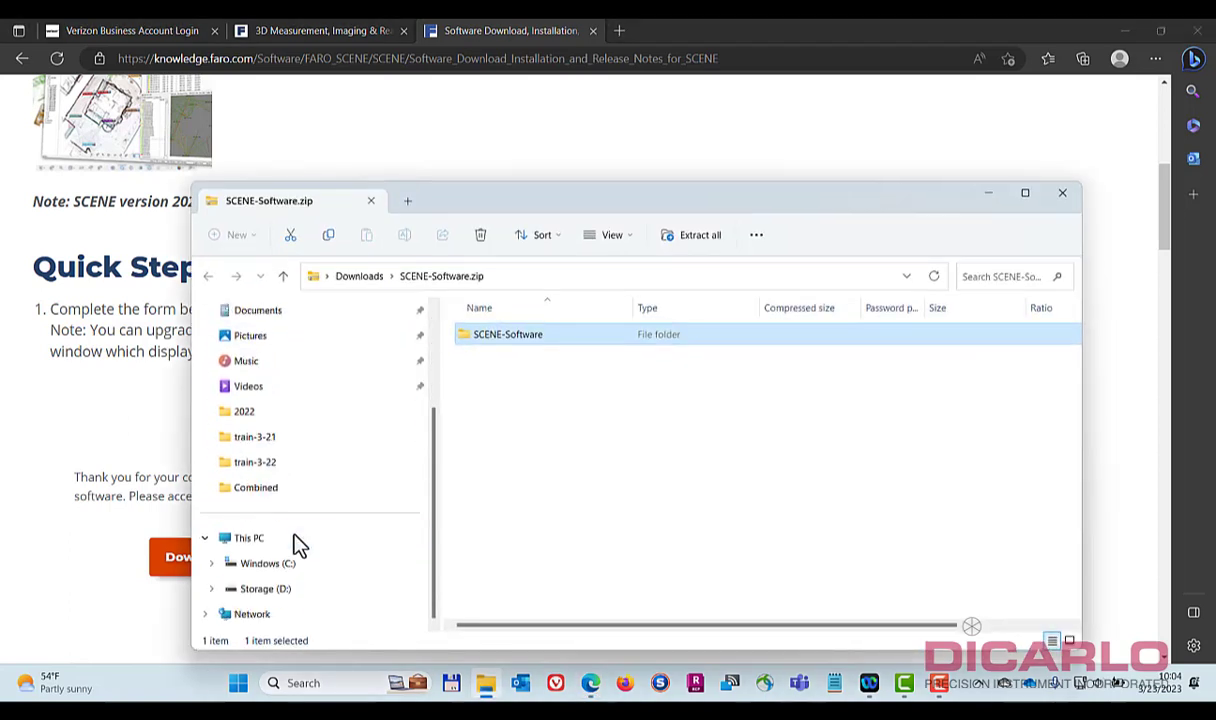
{"action": "left_click", "coordinate": [283, 592]}
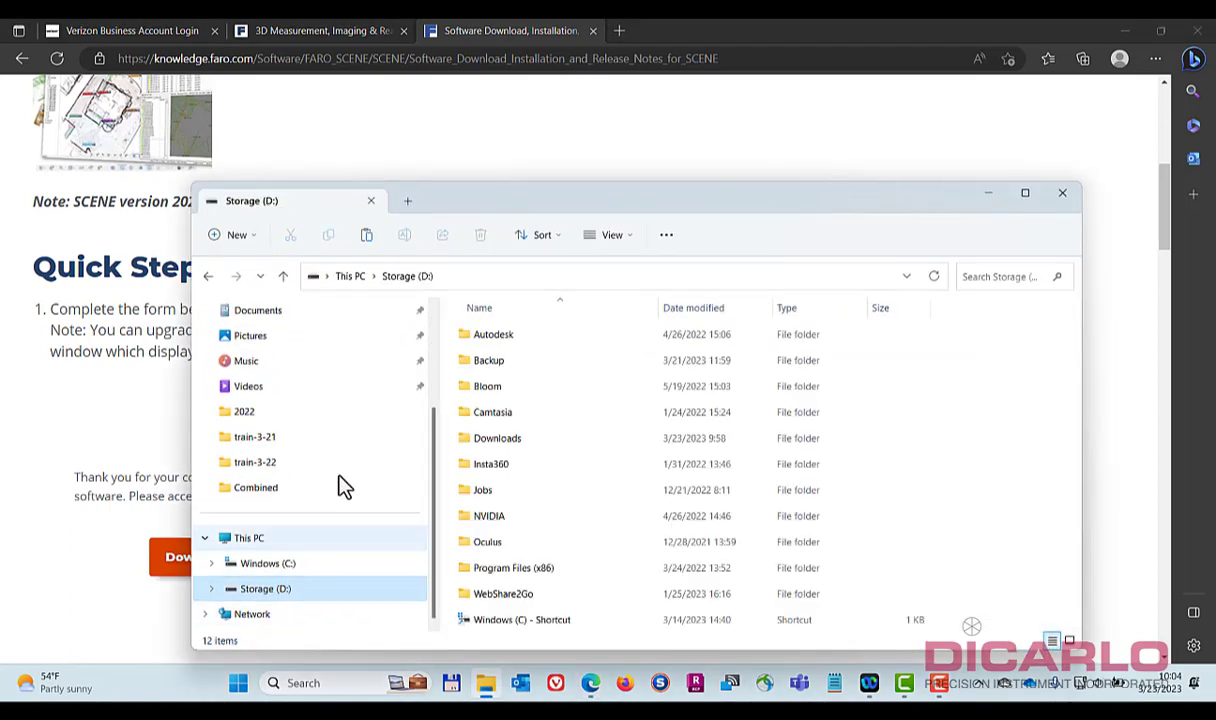
{"action": "left_click", "coordinate": [530, 370]}
{"action": "double_click", "coordinate": [530, 370]}
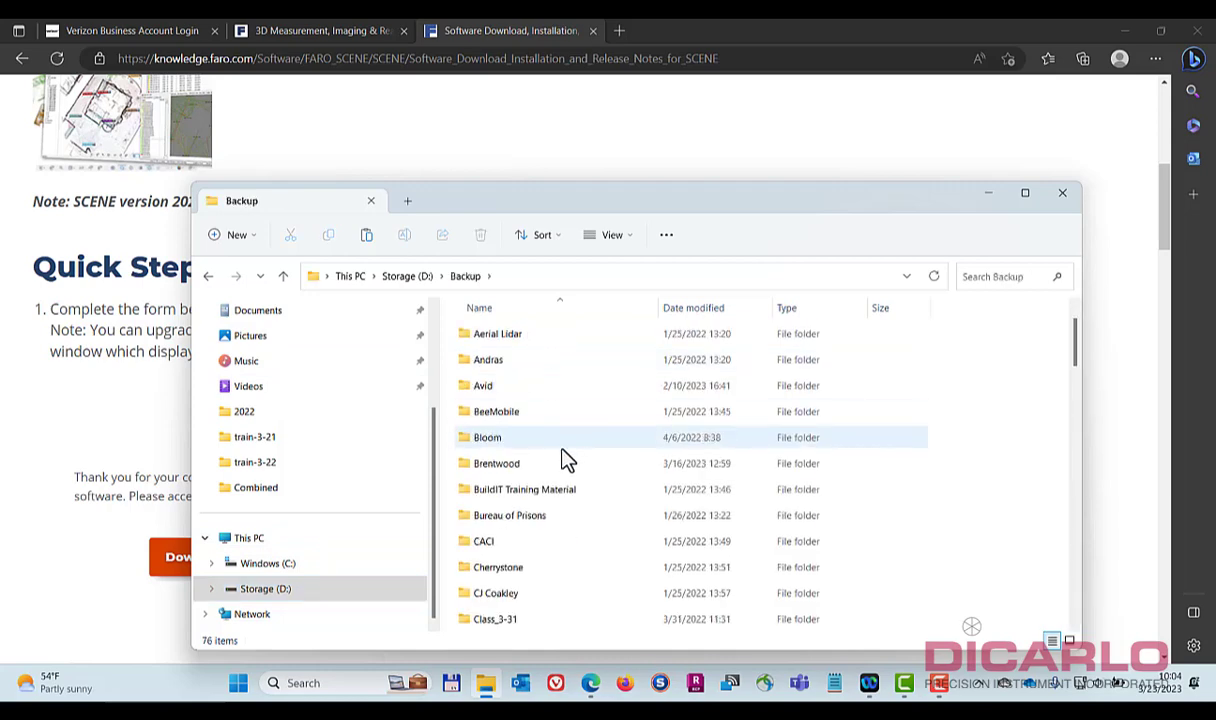
Paste the SCENE-Software folder into Backup\FARO\SCENE
{"action": "scroll", "coordinate": [533, 465], "scroll_direction": "down", "scroll_amount": 7}
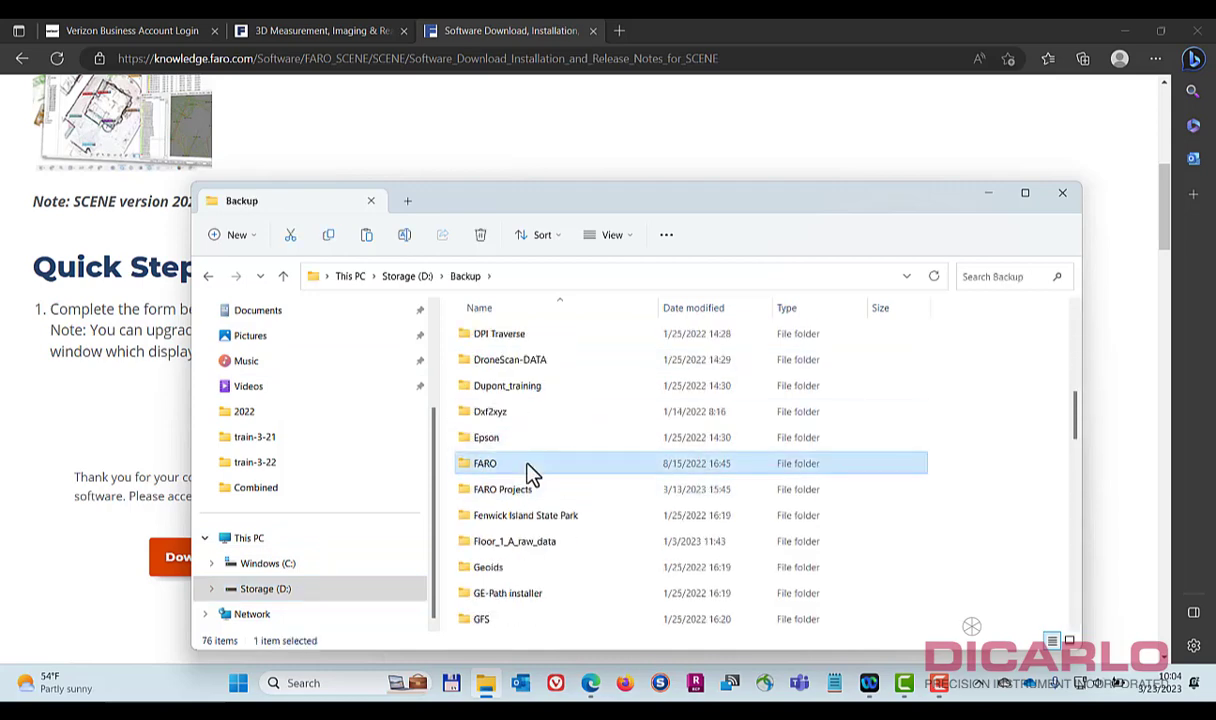
{"action": "double_click", "coordinate": [530, 472]}
{"action": "scroll", "coordinate": [559, 443], "scroll_direction": "down", "scroll_amount": 2}
{"action": "scroll", "coordinate": [559, 443], "scroll_direction": "up", "scroll_amount": 1}
{"action": "scroll", "coordinate": [558, 443], "scroll_direction": "down", "scroll_amount": 5}
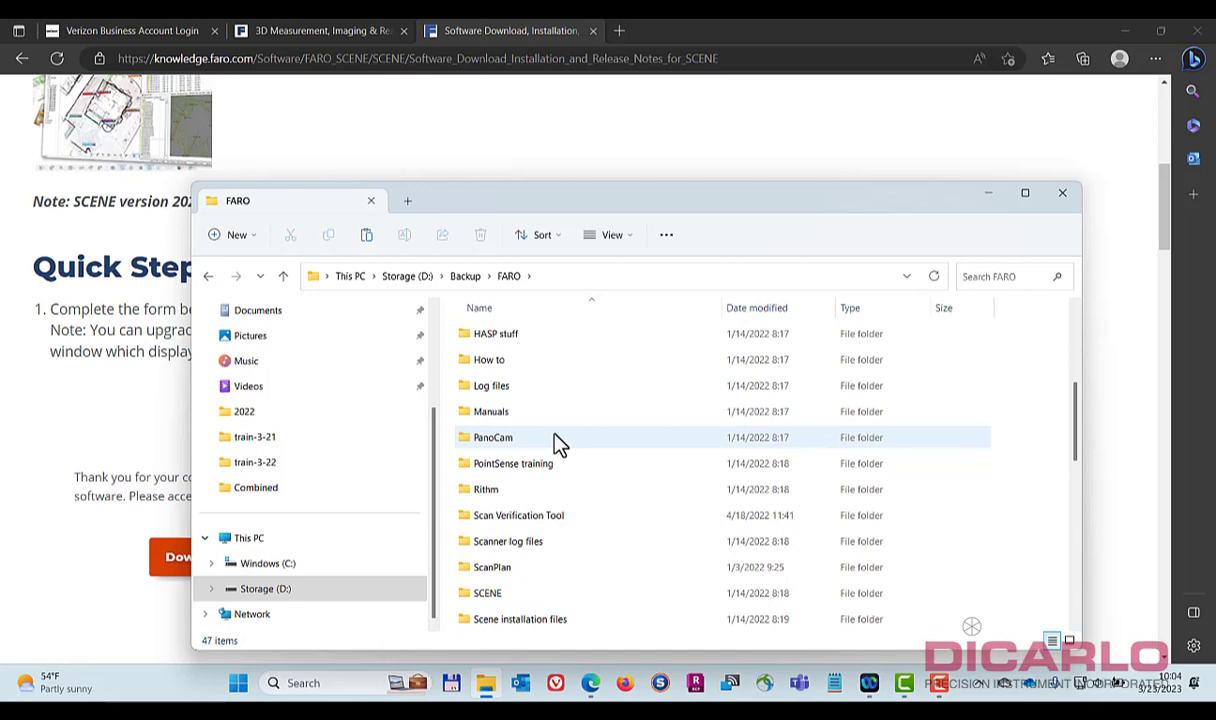
{"action": "double_click", "coordinate": [510, 442]}
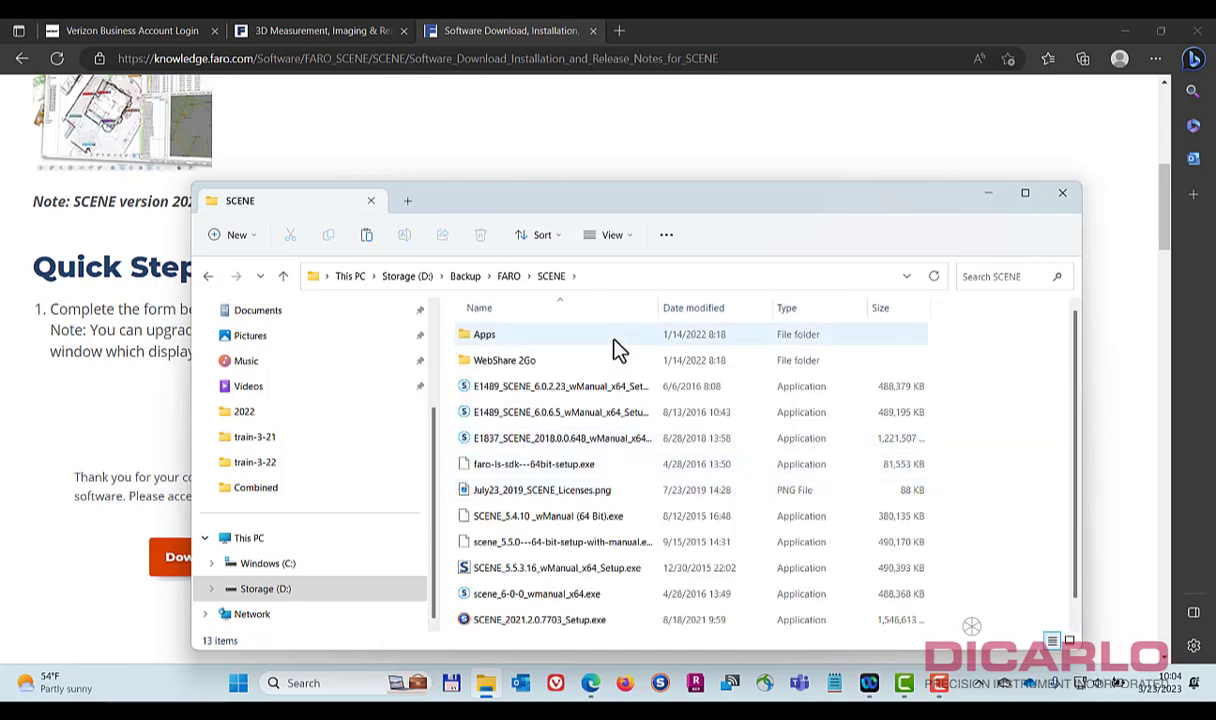
{"action": "scroll", "coordinate": [600, 420], "scroll_direction": "down", "scroll_amount": 1}
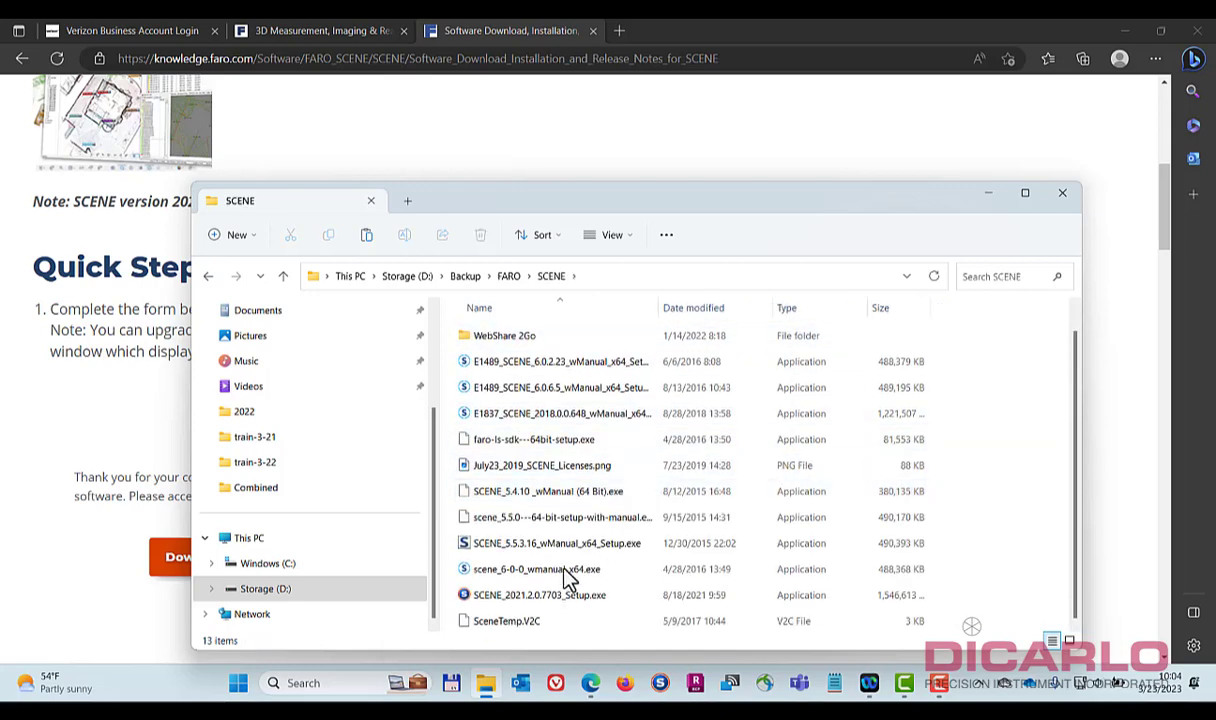
{"action": "right_click", "coordinate": [605, 634]}
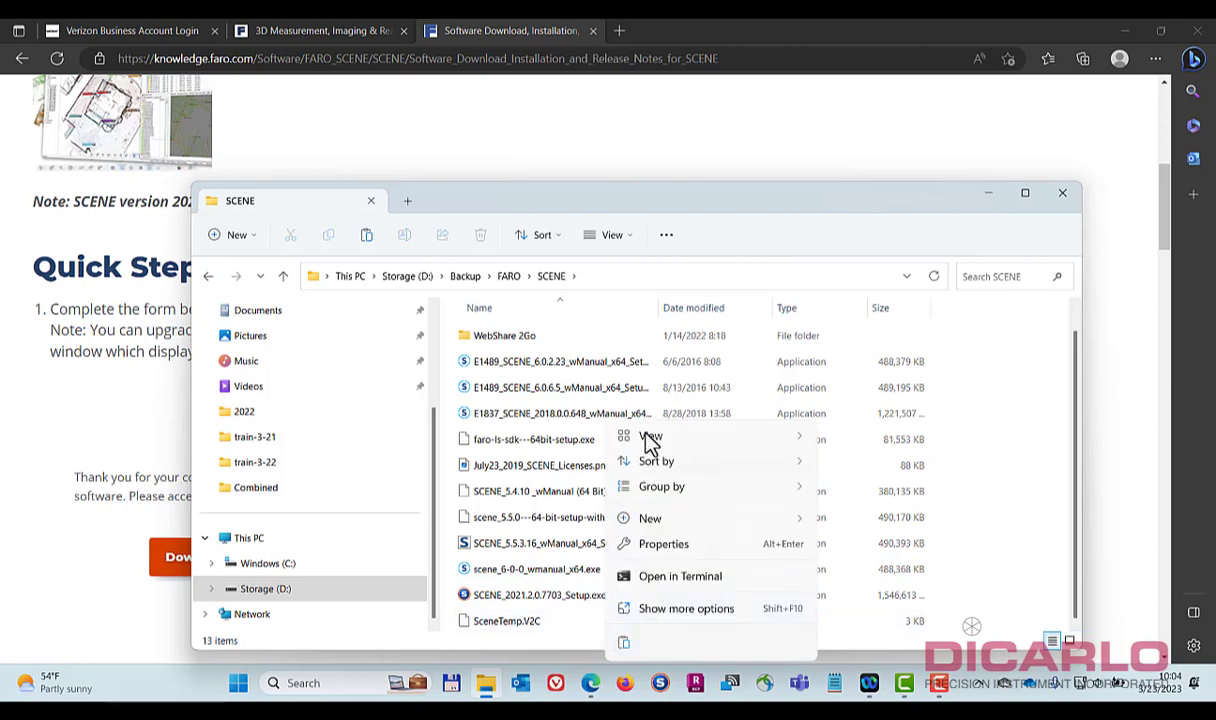
{"action": "left_click", "coordinate": [623, 642]}
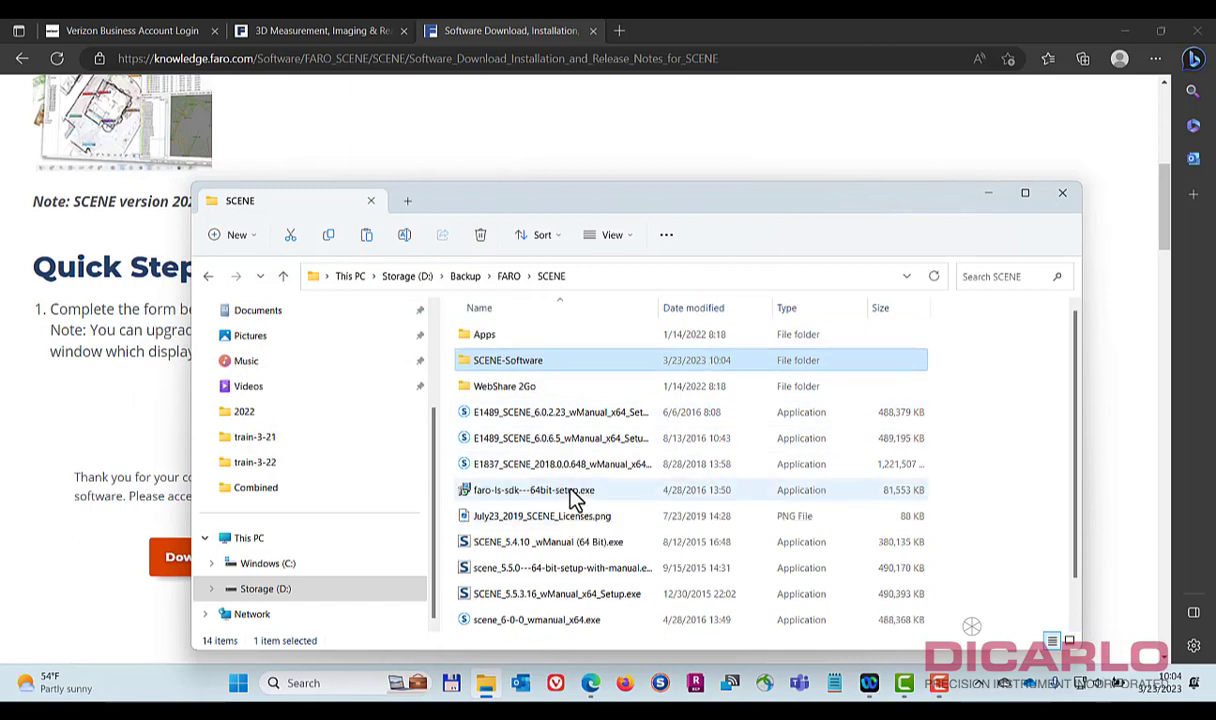
Run the SCENE 2023.0 setup in English, accept the license and keep the default install folder
{"action": "double_click", "coordinate": [501, 368]}
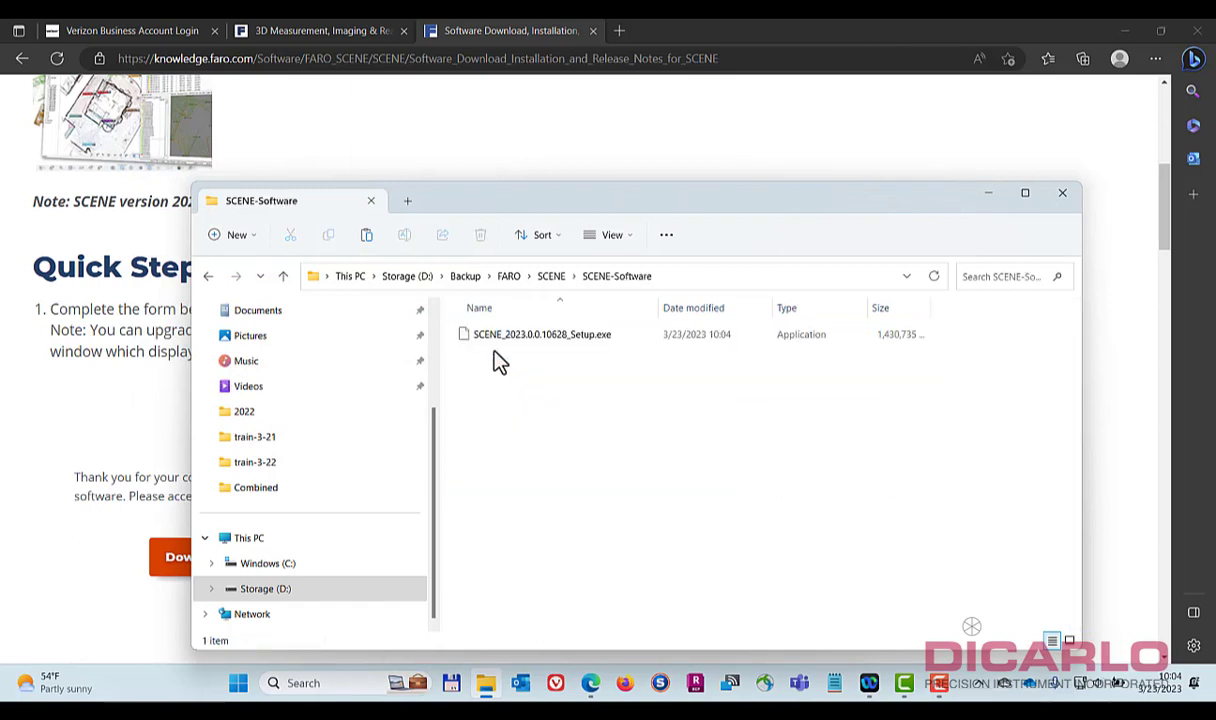
{"action": "double_click", "coordinate": [543, 338]}
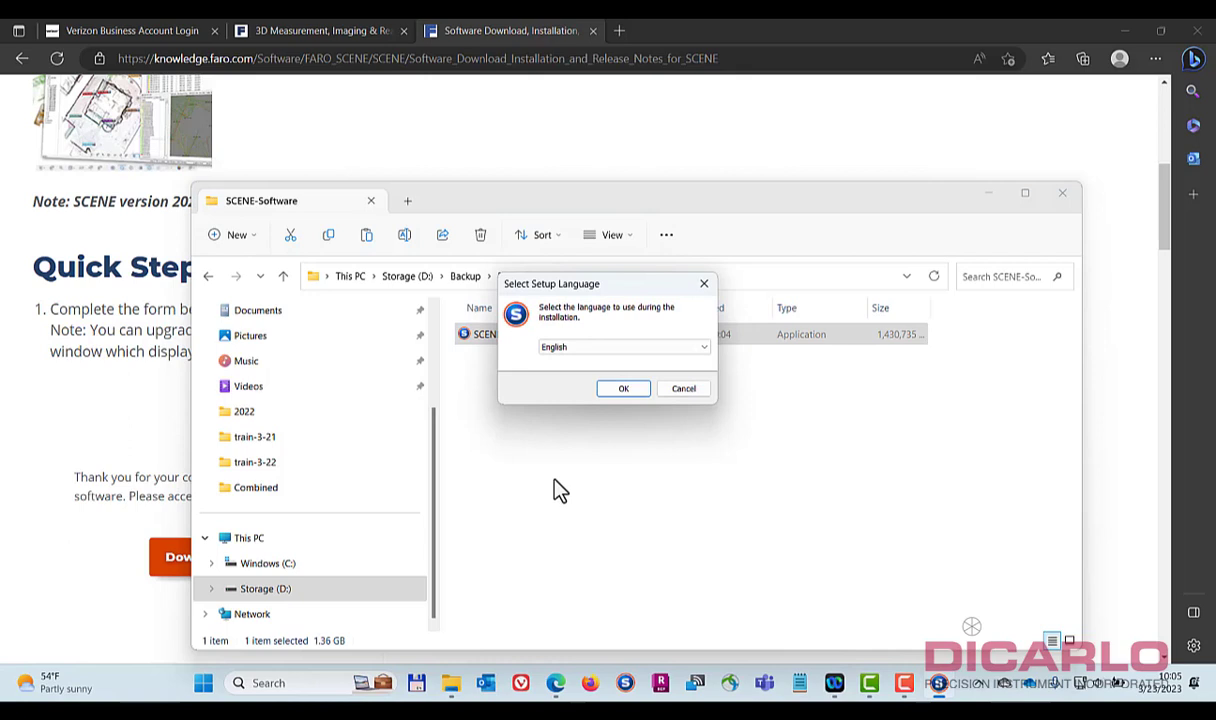
{"action": "left_click", "coordinate": [630, 396]}
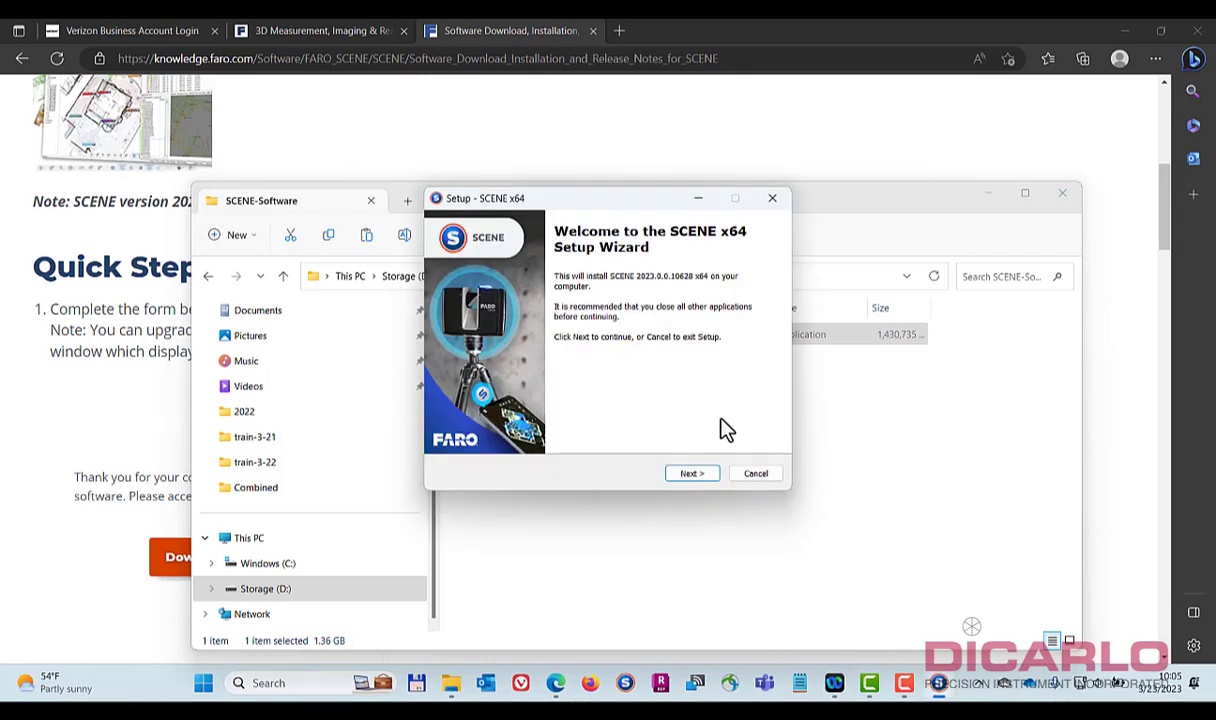
{"action": "left_click", "coordinate": [698, 476]}
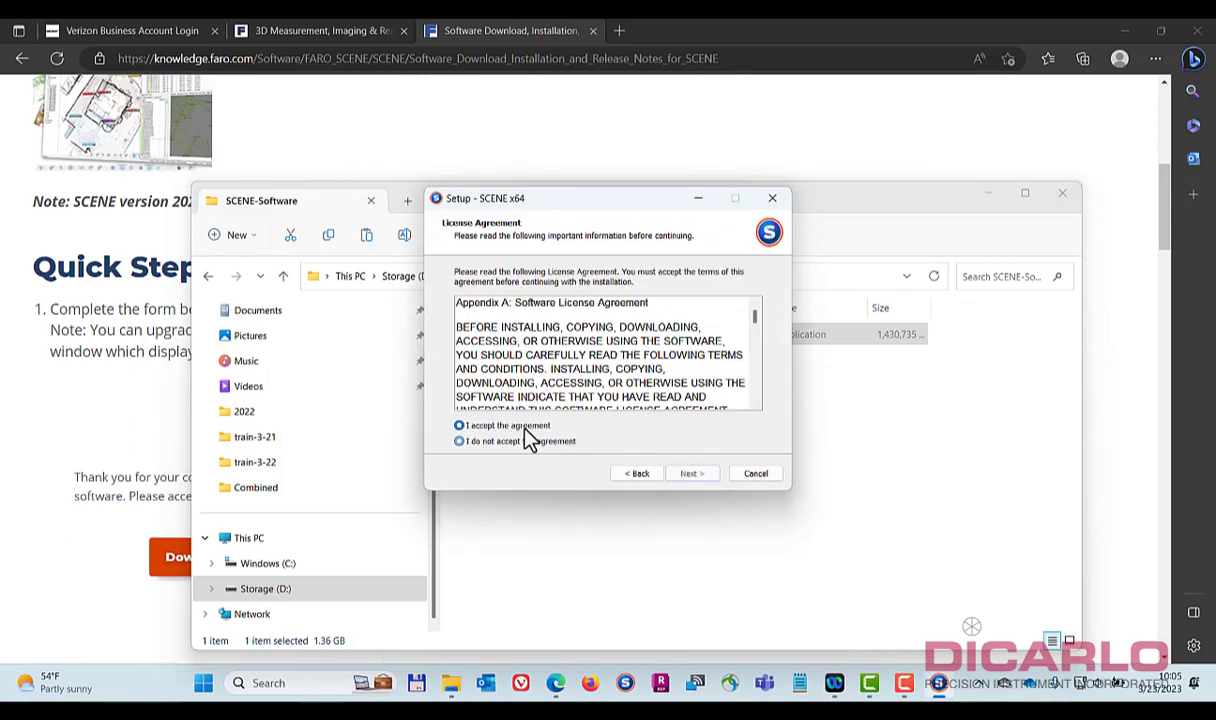
{"action": "left_click", "coordinate": [505, 425]}
{"action": "left_click", "coordinate": [692, 474]}
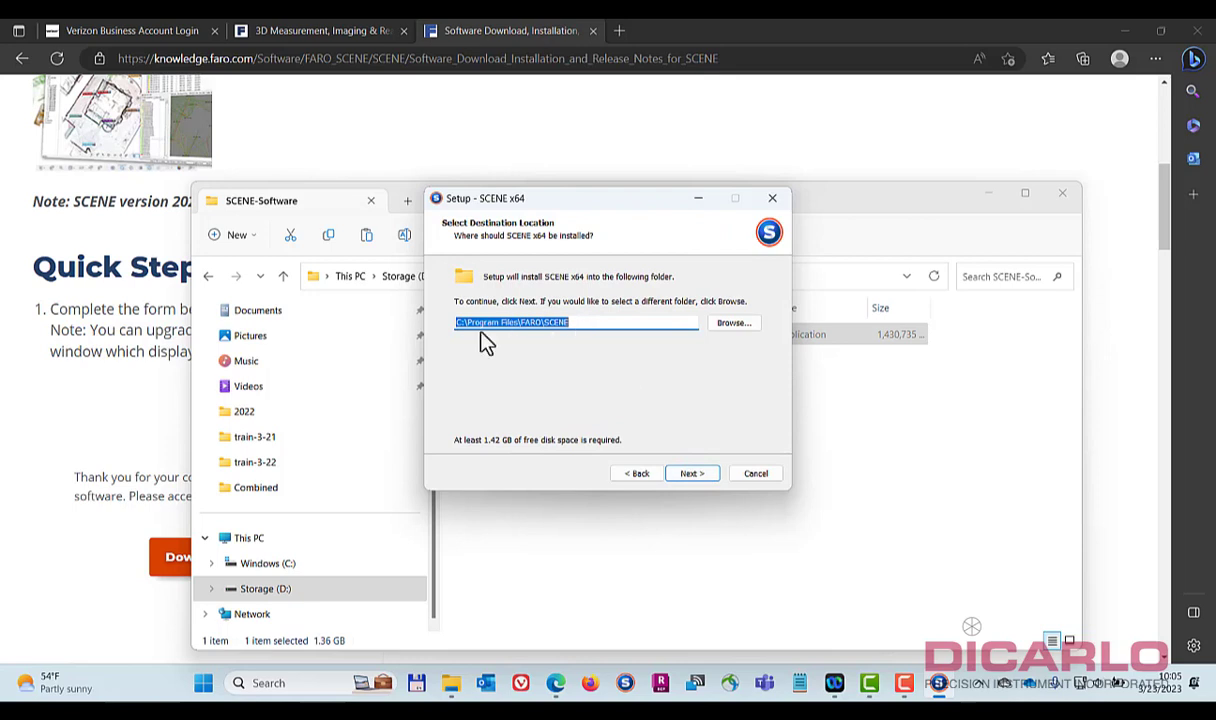
{"action": "left_click", "coordinate": [697, 476]}
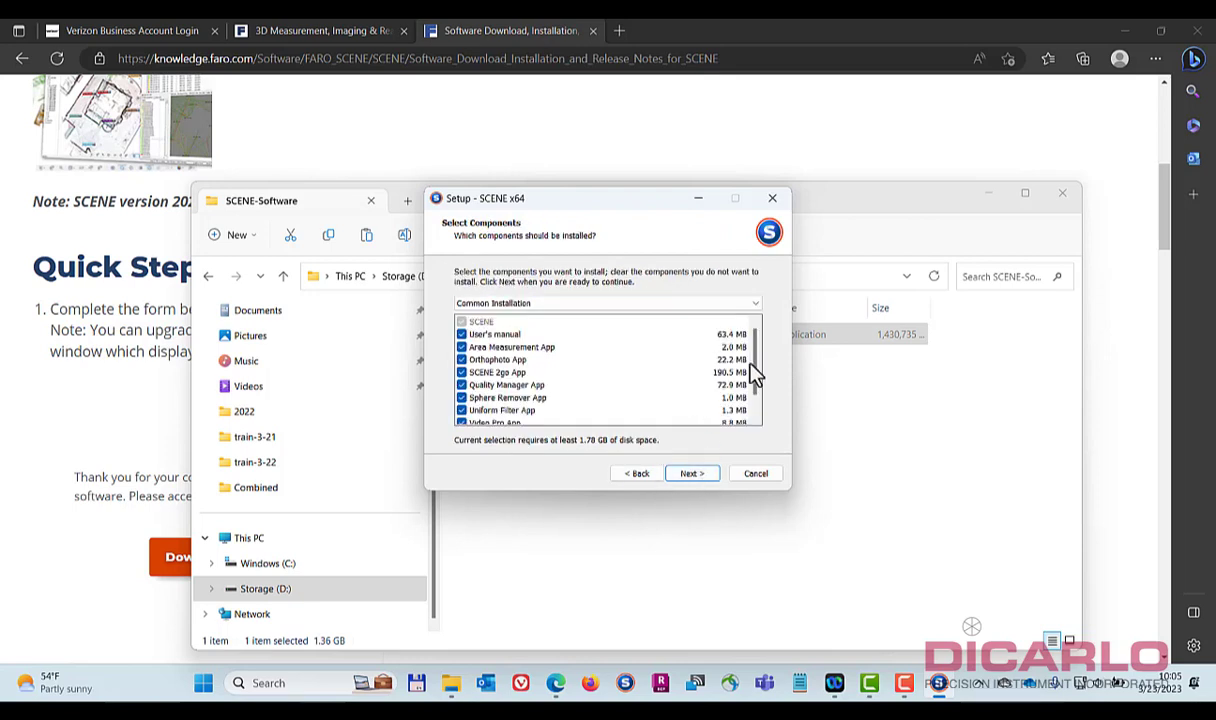
{"action": "left_click_drag", "start_coordinate": [757, 381], "coordinate": [763, 412]}
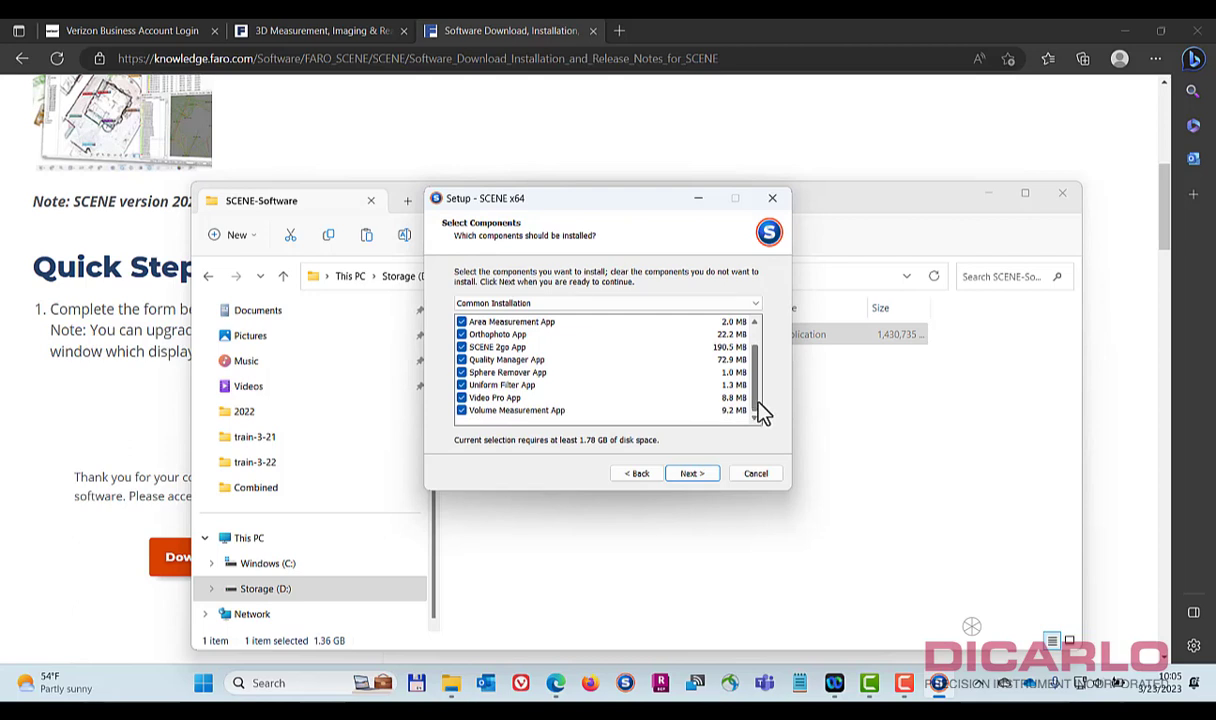
{"action": "left_click_drag", "start_coordinate": [755, 396], "coordinate": [755, 342]}
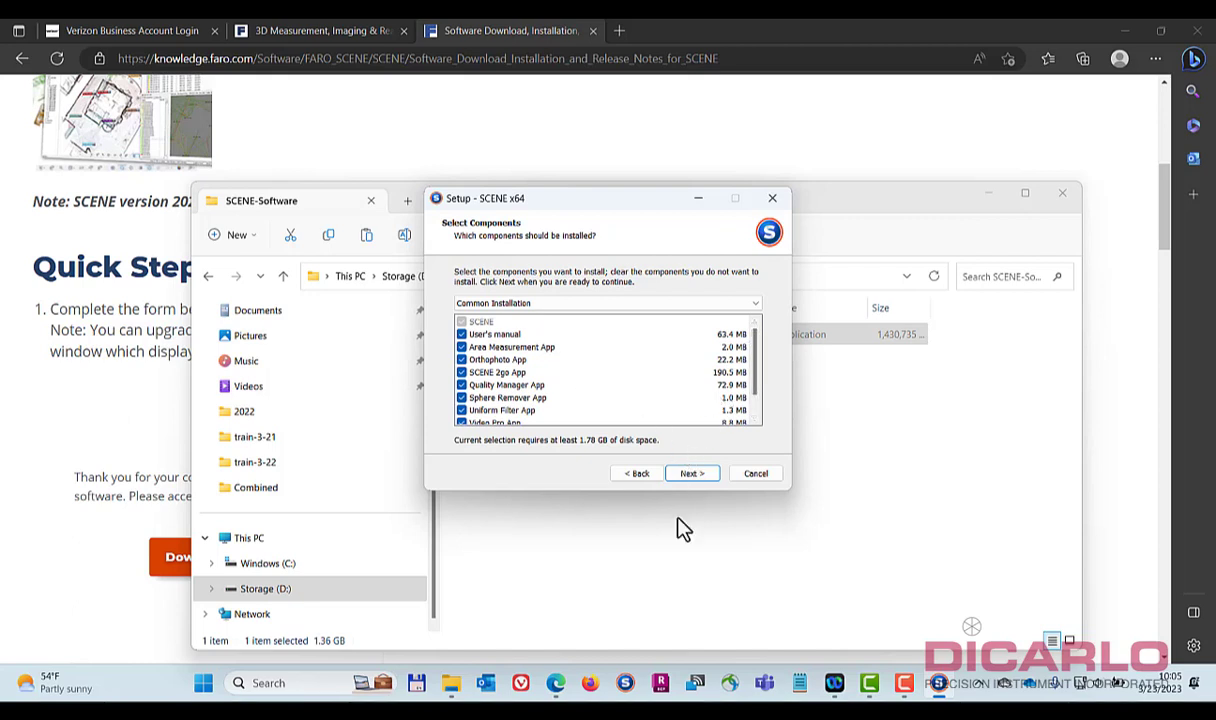
Install SCENE with default components, Start Menu folder and tasks, then finish and launch it
{"action": "left_click", "coordinate": [694, 474]}
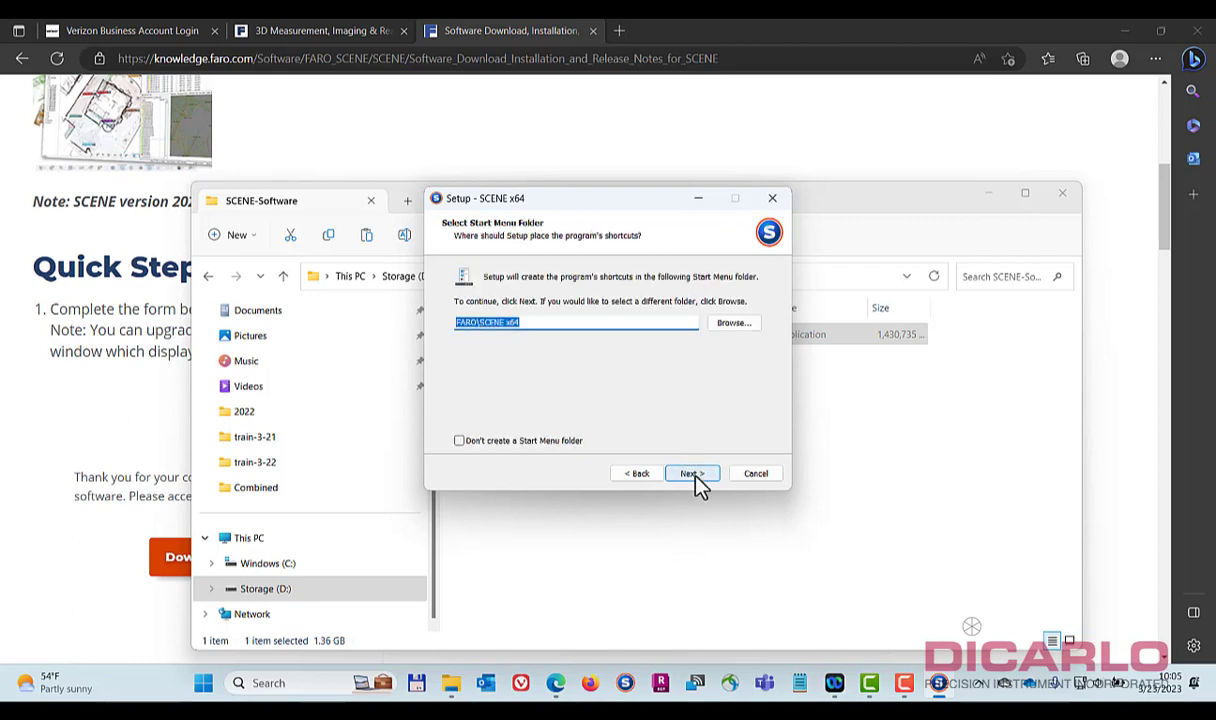
{"action": "left_click", "coordinate": [694, 474]}
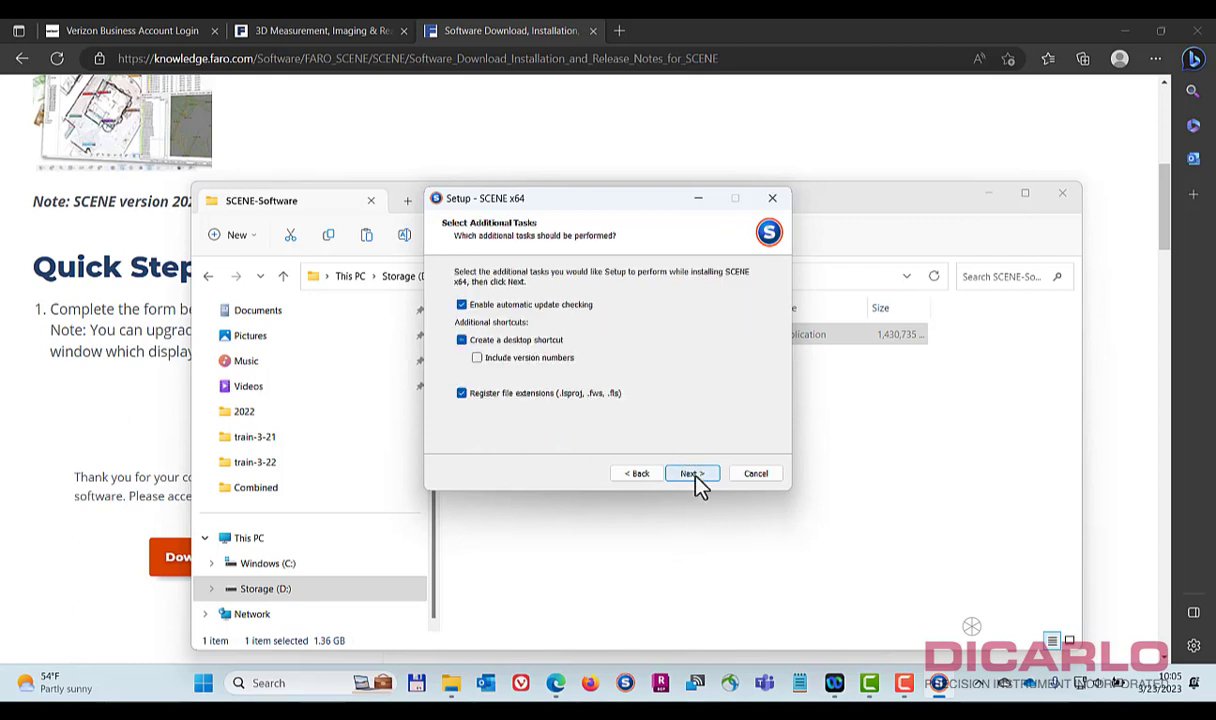
{"action": "left_click", "coordinate": [694, 474]}
{"action": "left_click", "coordinate": [696, 475]}
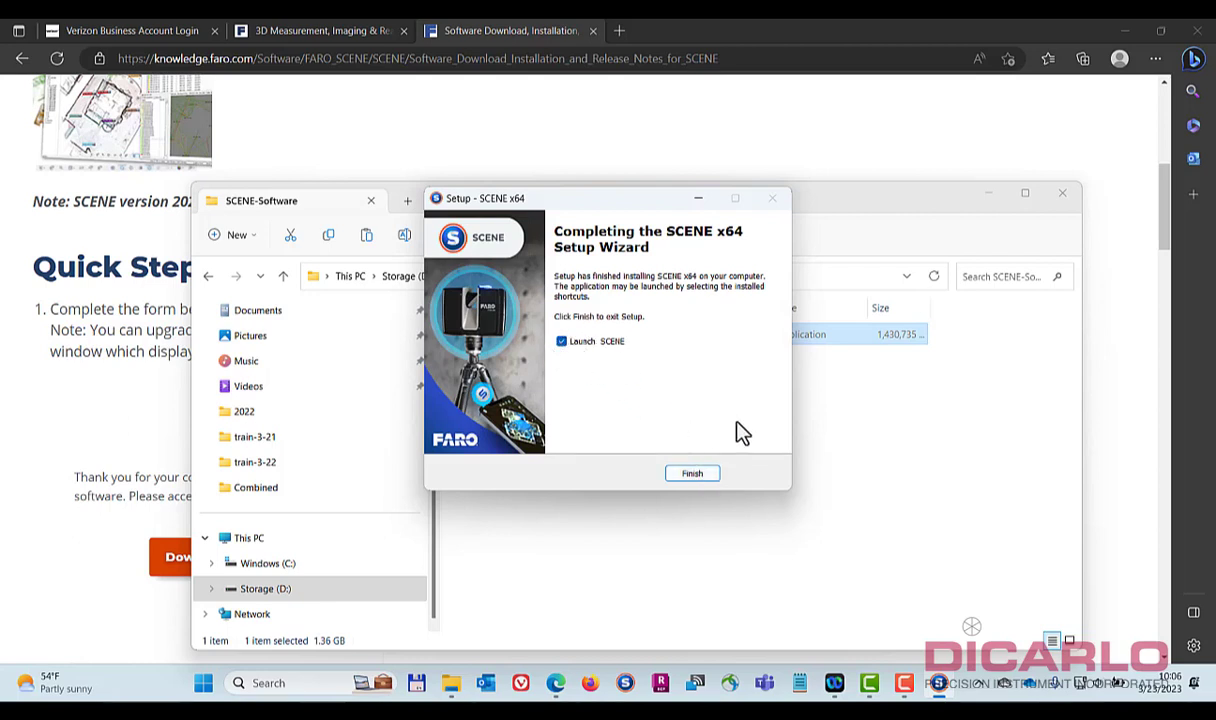
{"action": "left_click", "coordinate": [692, 476]}
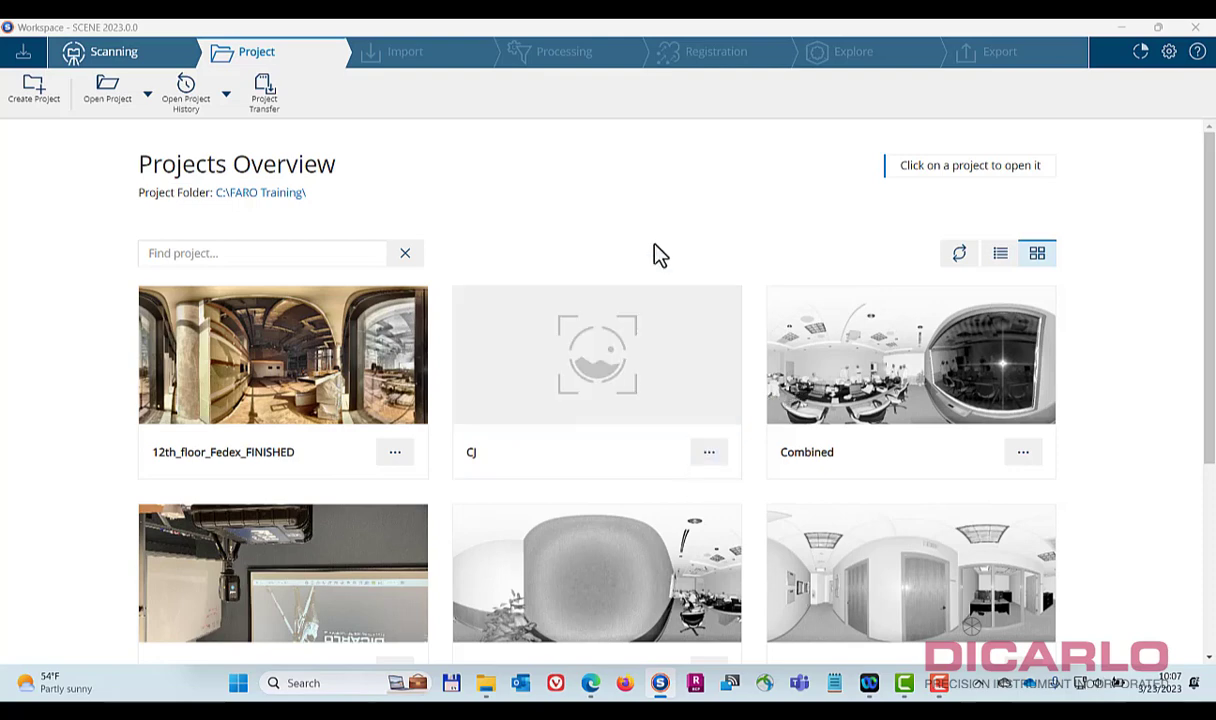
{"action": "left_click", "coordinate": [1169, 52]}
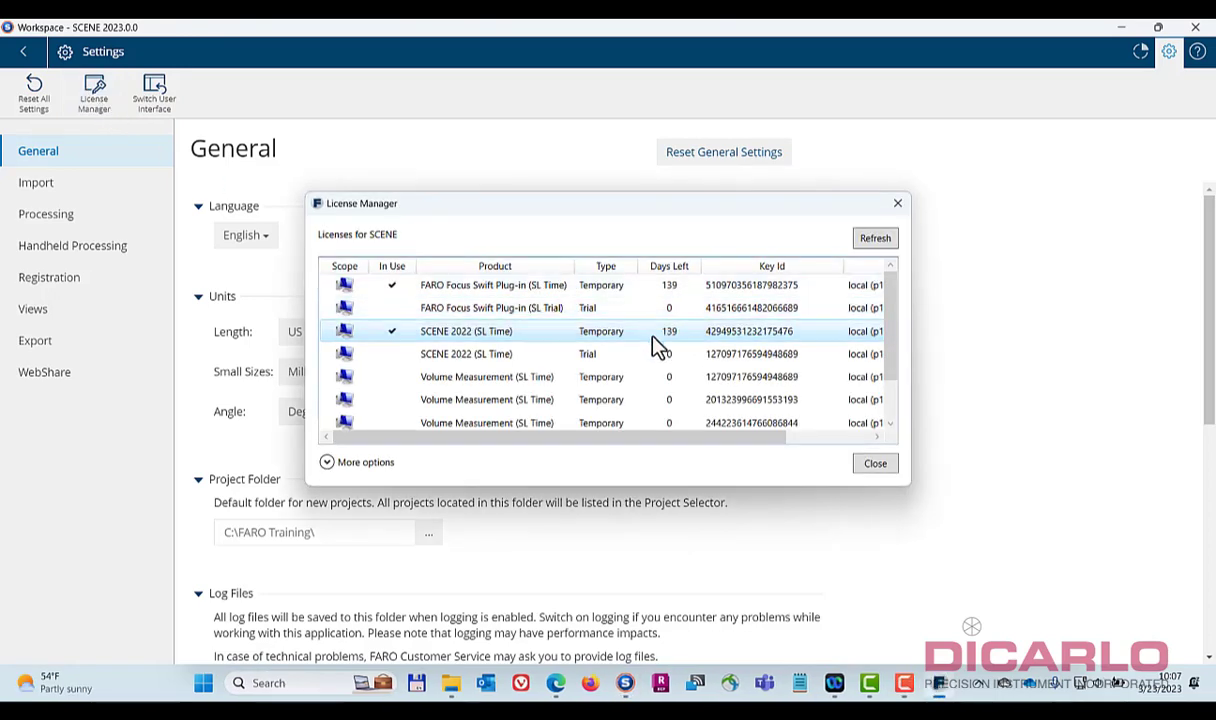
{"action": "mouse_move", "coordinate": [661, 337]}
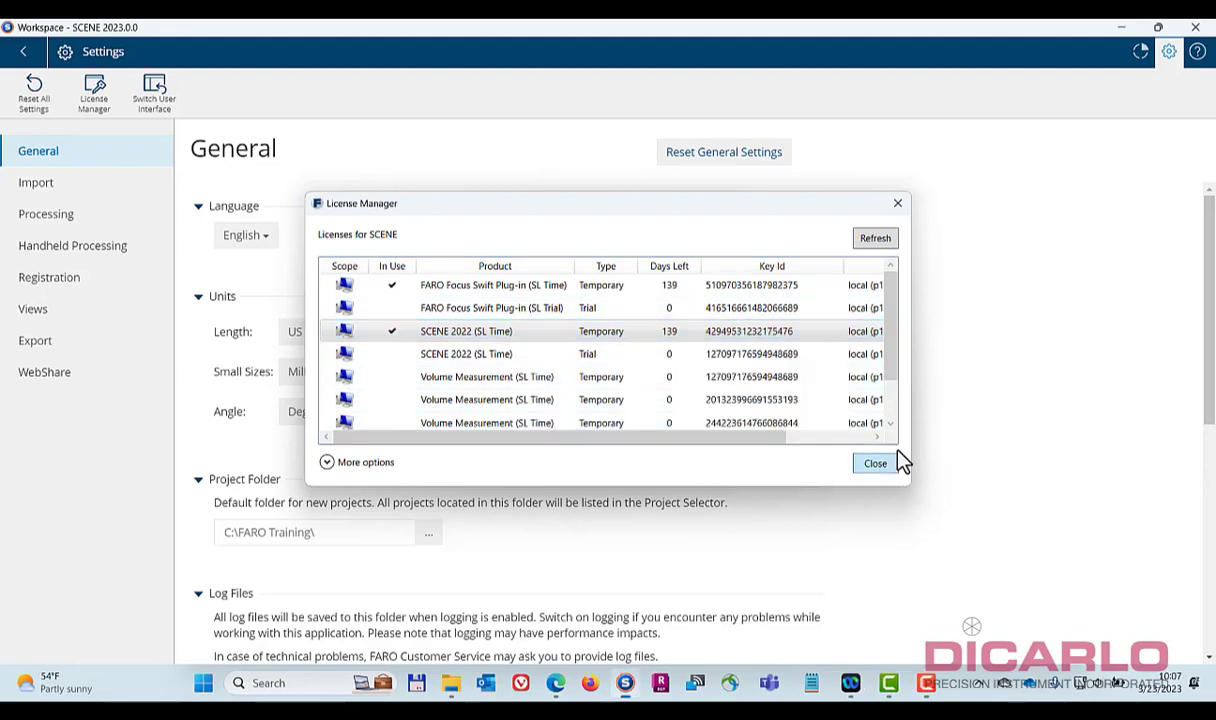
{"action": "left_click", "coordinate": [876, 466]}
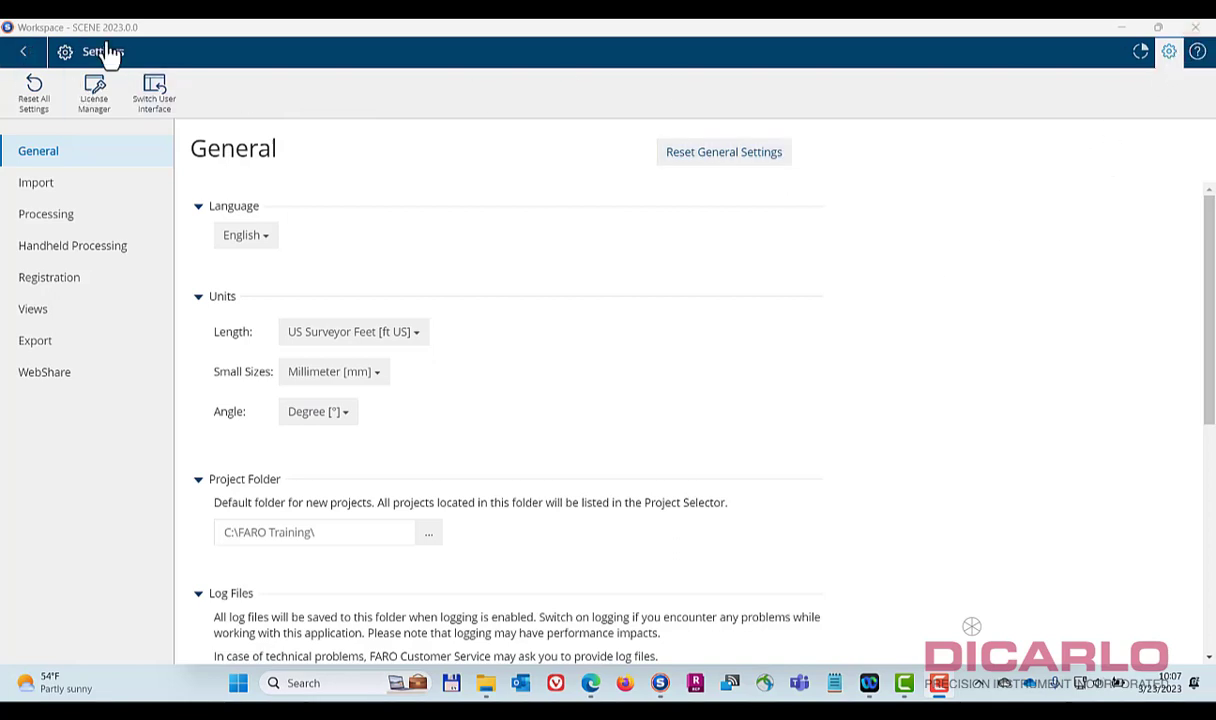
Return to the Projects Overview and open the About page showing version 2023.0.0.10628
{"action": "left_click", "coordinate": [25, 62]}
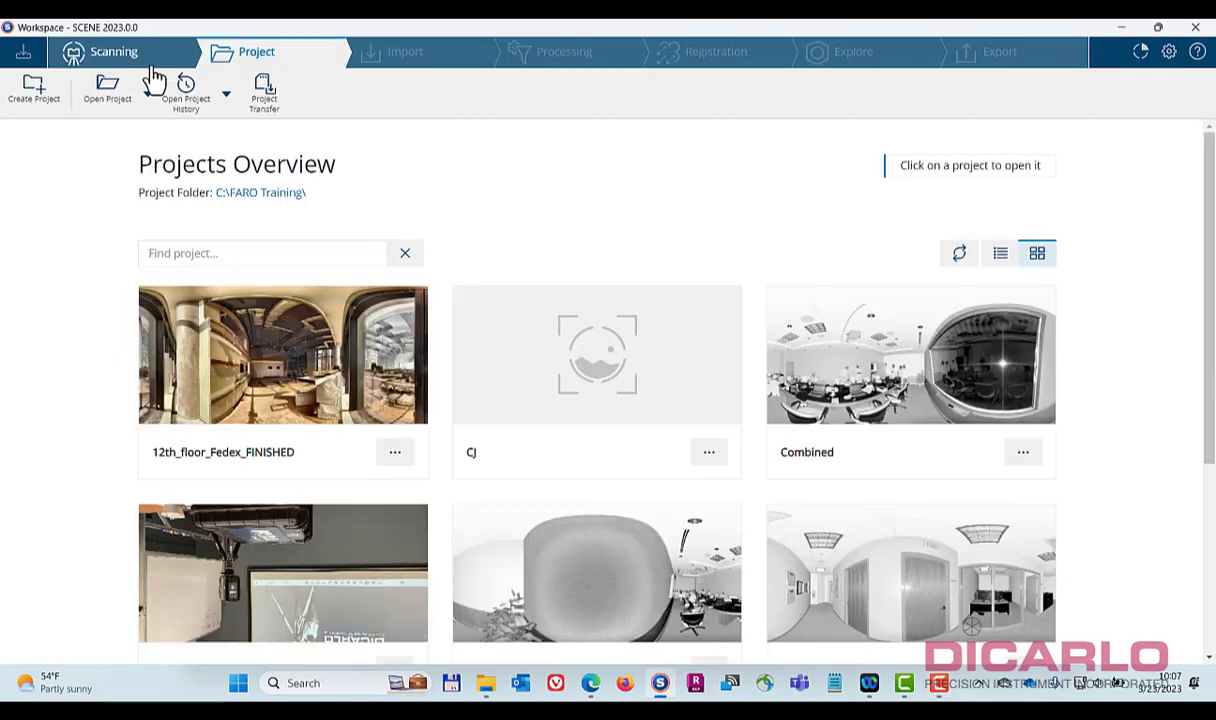
{"action": "left_click", "coordinate": [1196, 52]}
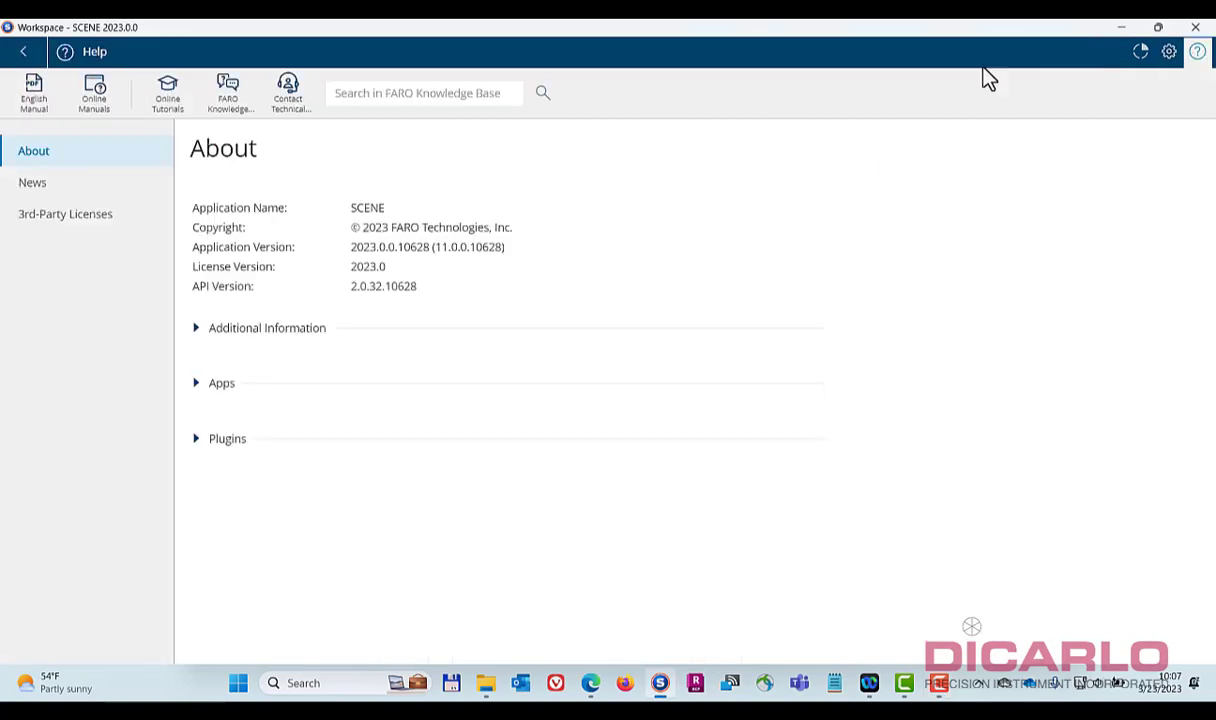